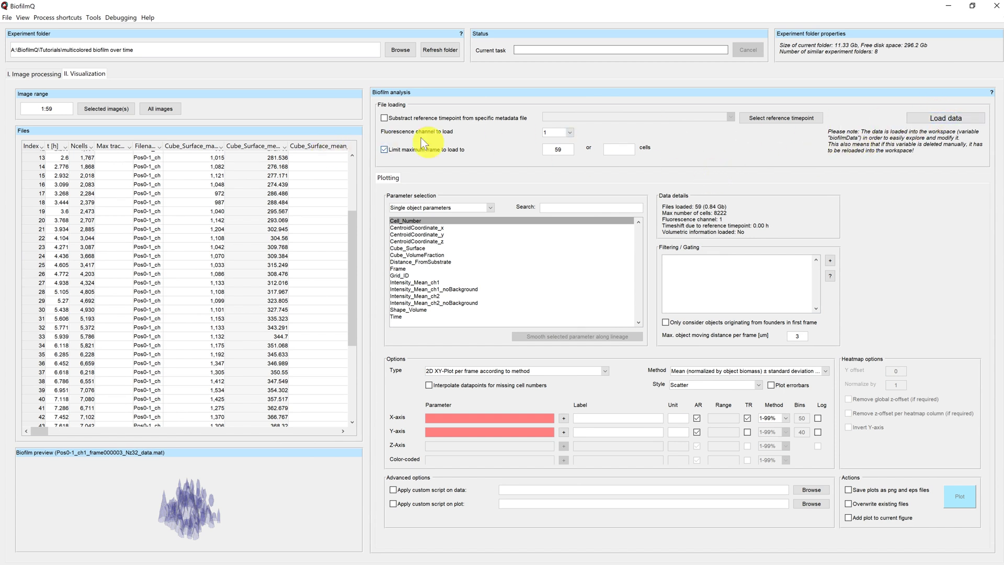
- Go through the file table from the first frame and check the fluorescence channels available for loading, keeping channel 1 selected
drag(349, 285, 350, 237)
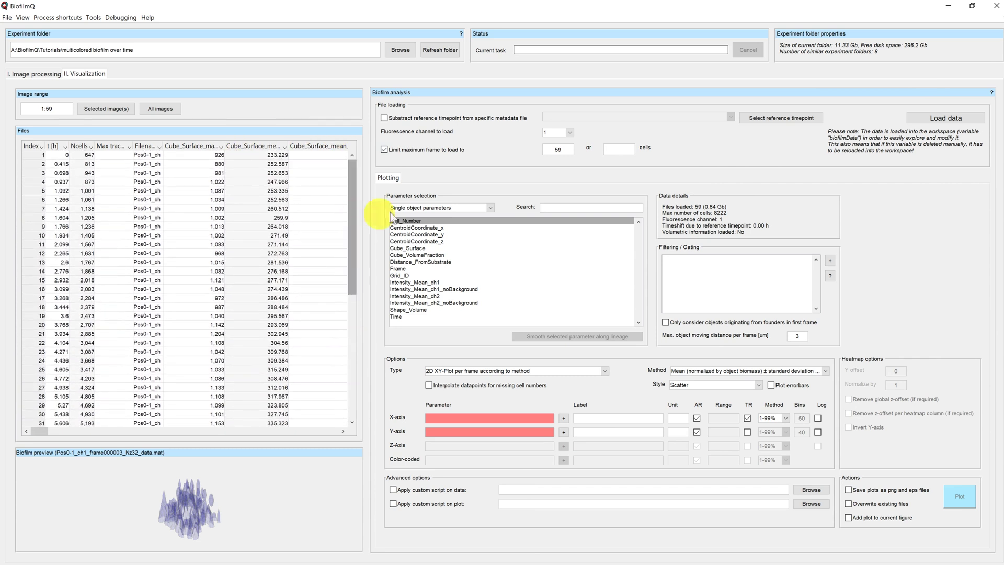
click(569, 133)
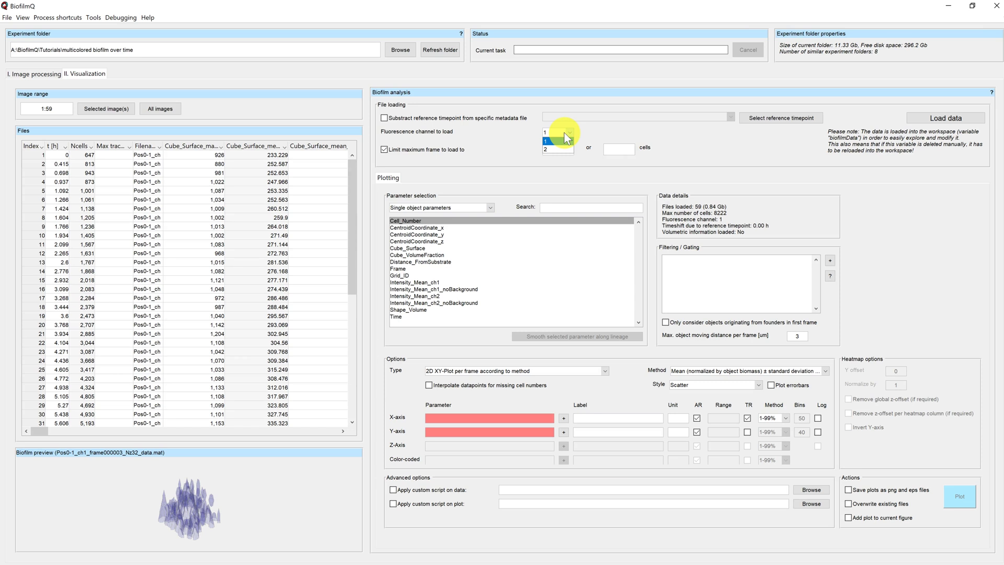
click(565, 140)
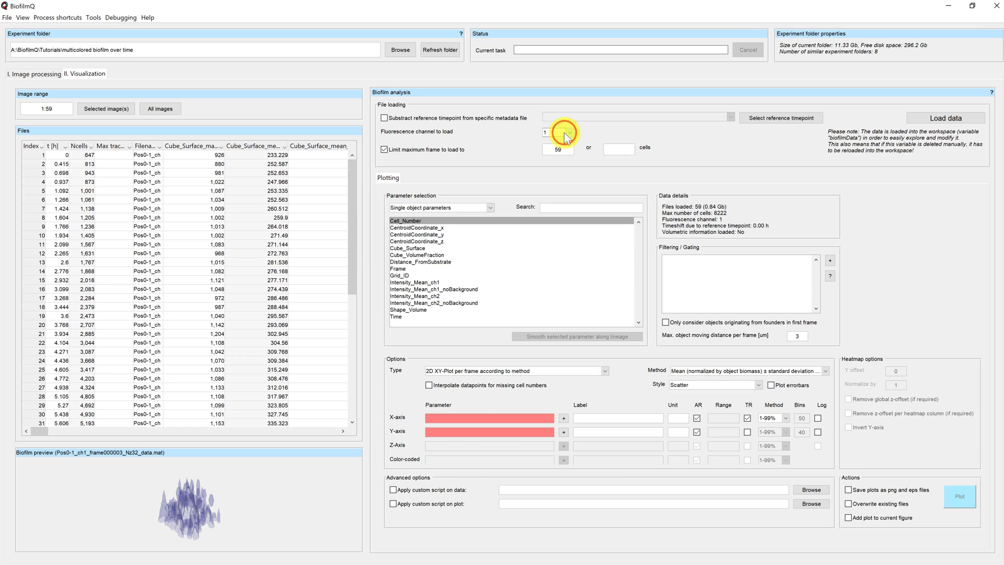
- Preview the image stacks of frames 14, 6 and 25 in the image processing view, and return to the visualization view
click(27, 77)
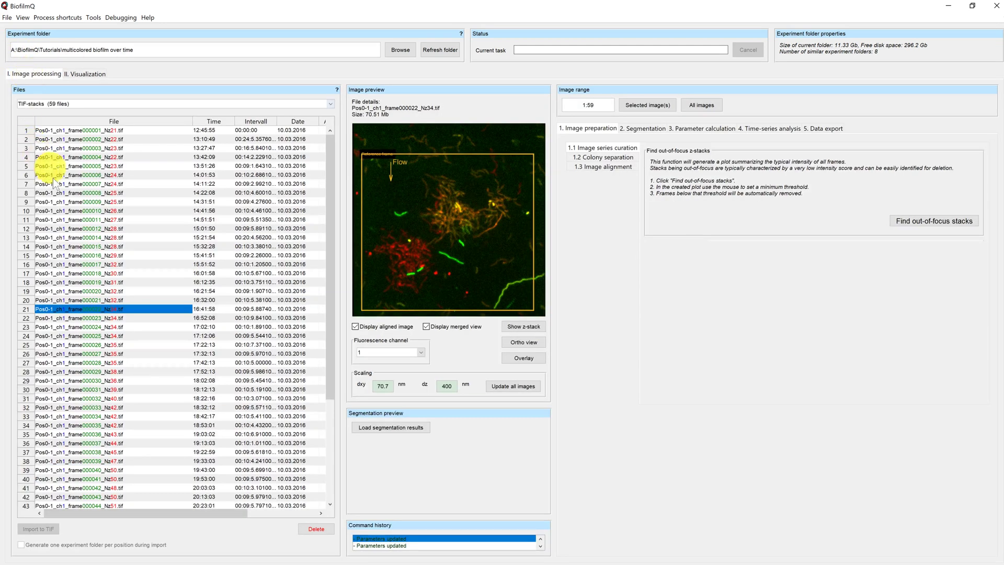
click(80, 238)
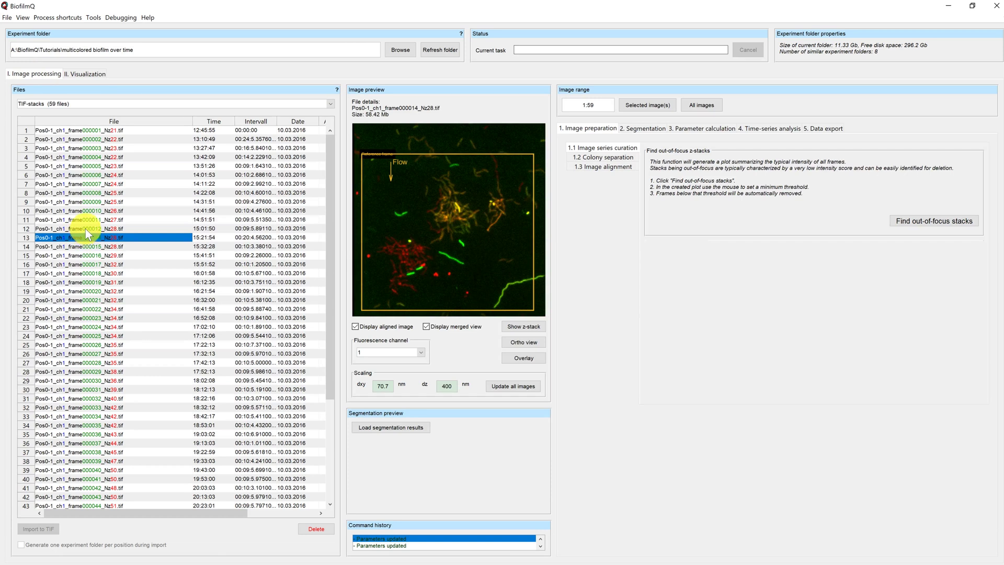
click(99, 175)
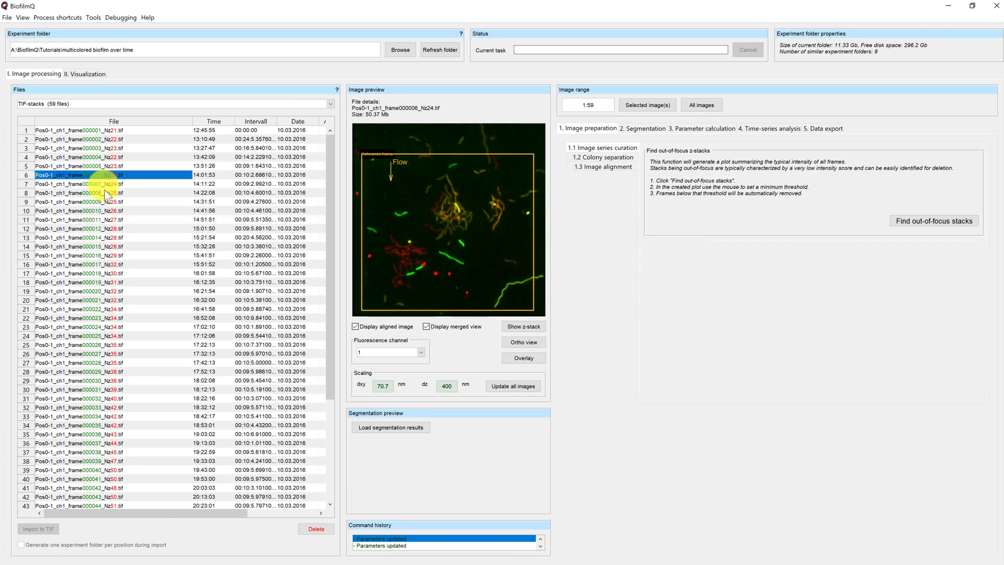
click(114, 337)
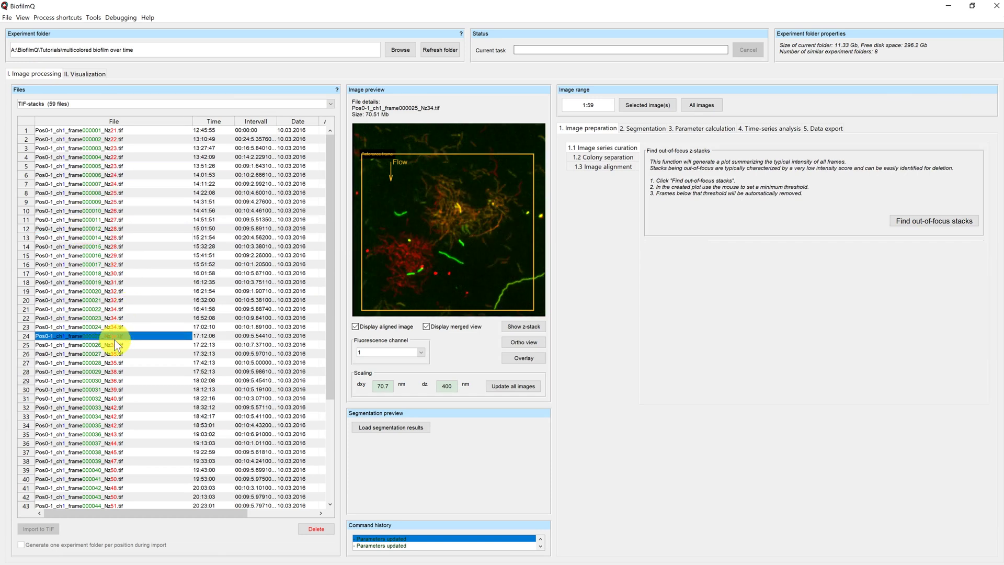
click(94, 73)
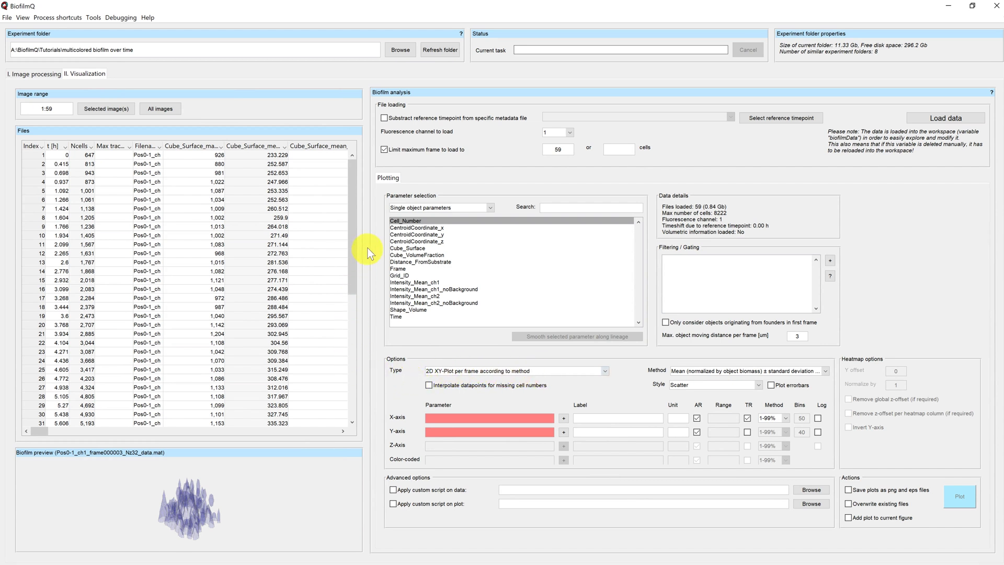
- List the global biofilm parameters and expand Intensity_Mean_ch1 to examine its derived statistics
click(489, 208)
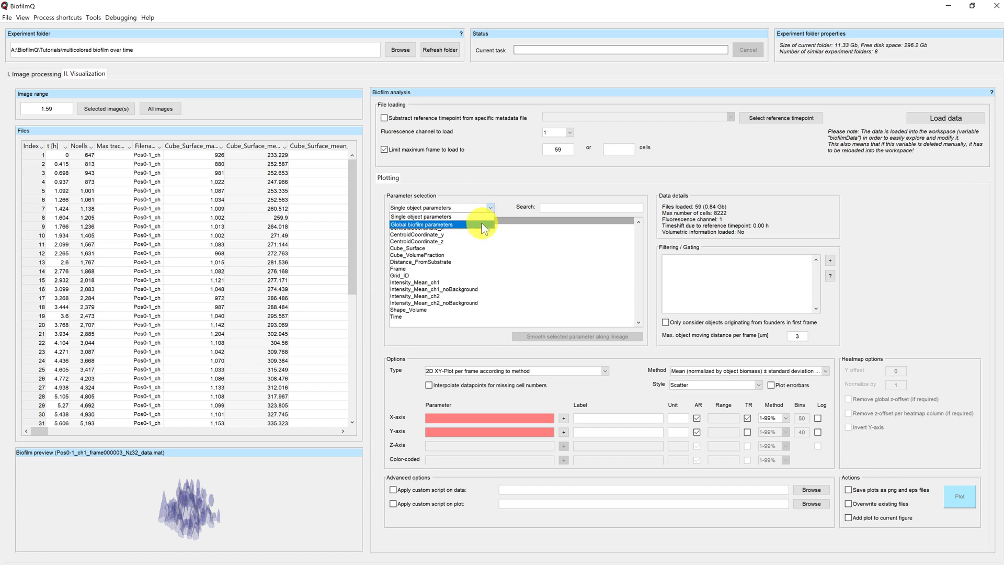
click(482, 224)
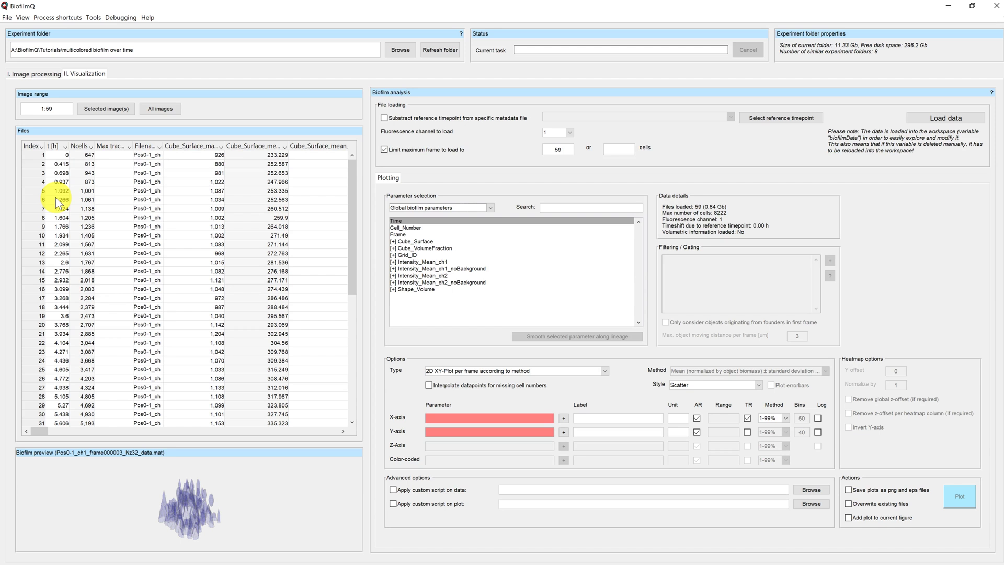
click(423, 230)
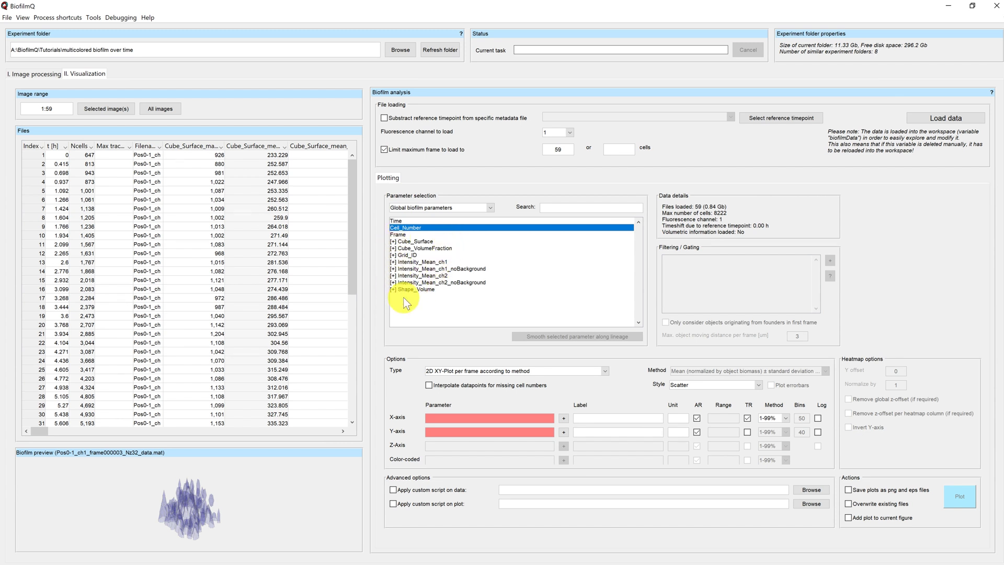
double_click(432, 263)
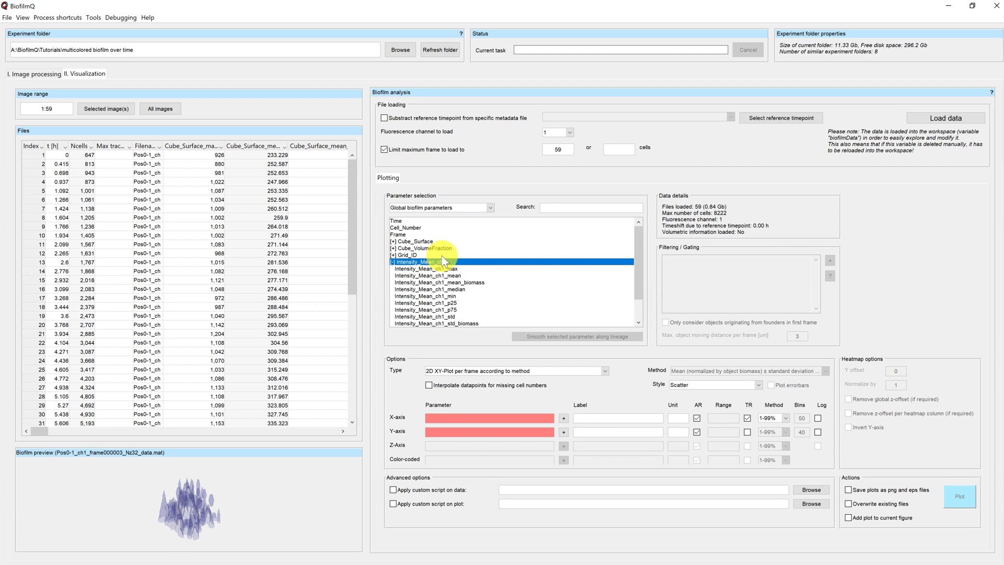
scroll(441, 255, down, 1)
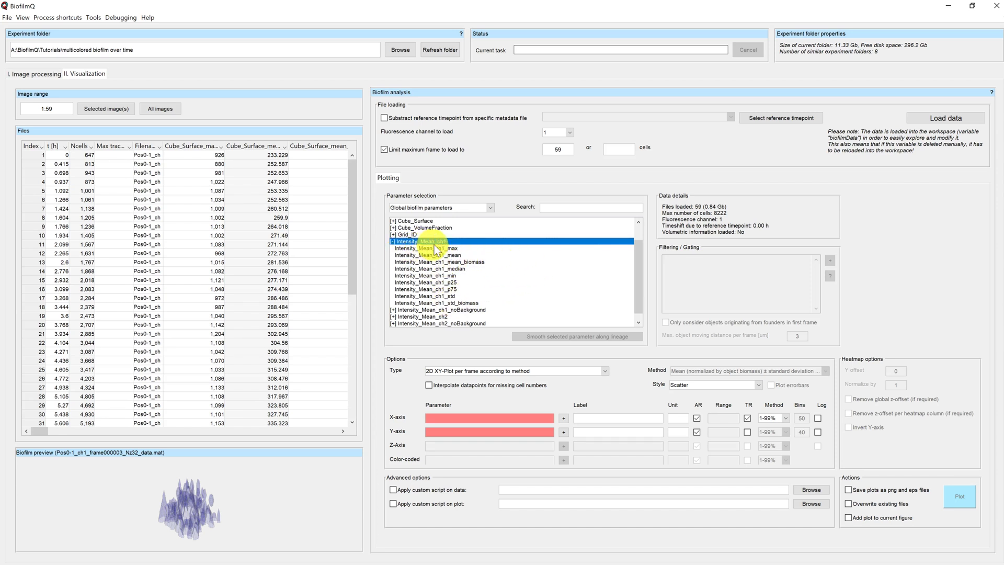
- Switch the parameter list to single object parameters and select Intensity_Mean_ch1 for comparison
click(474, 208)
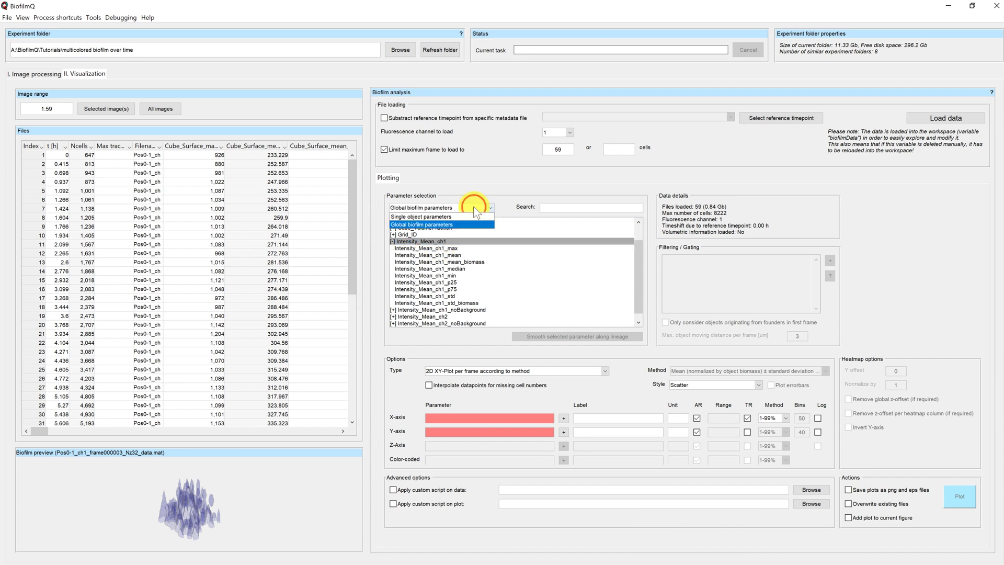
click(444, 216)
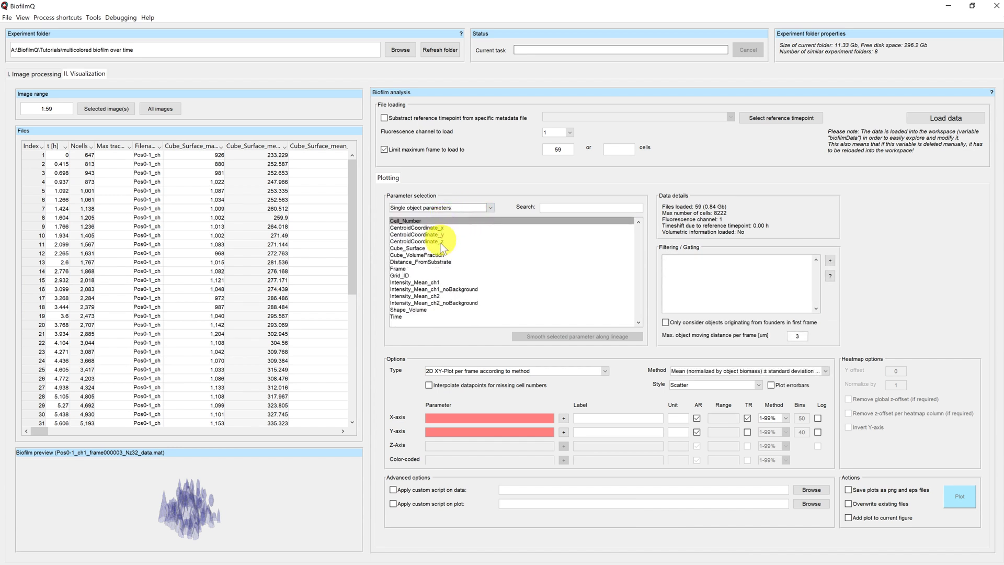
click(434, 283)
- Switch the parameter list back to global biofilm parameters and expand the Intensity_Mean_ch1 group
click(468, 207)
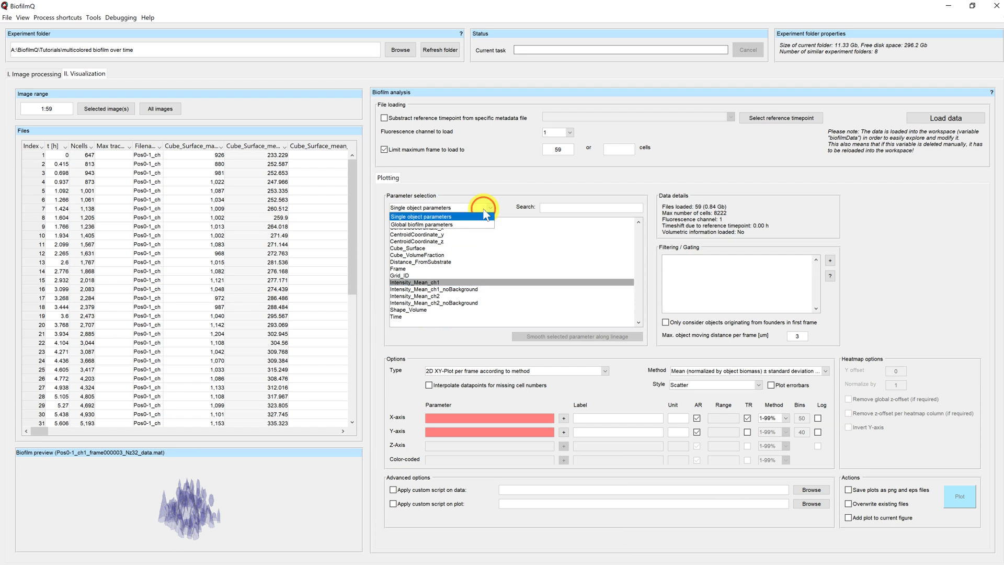
click(448, 223)
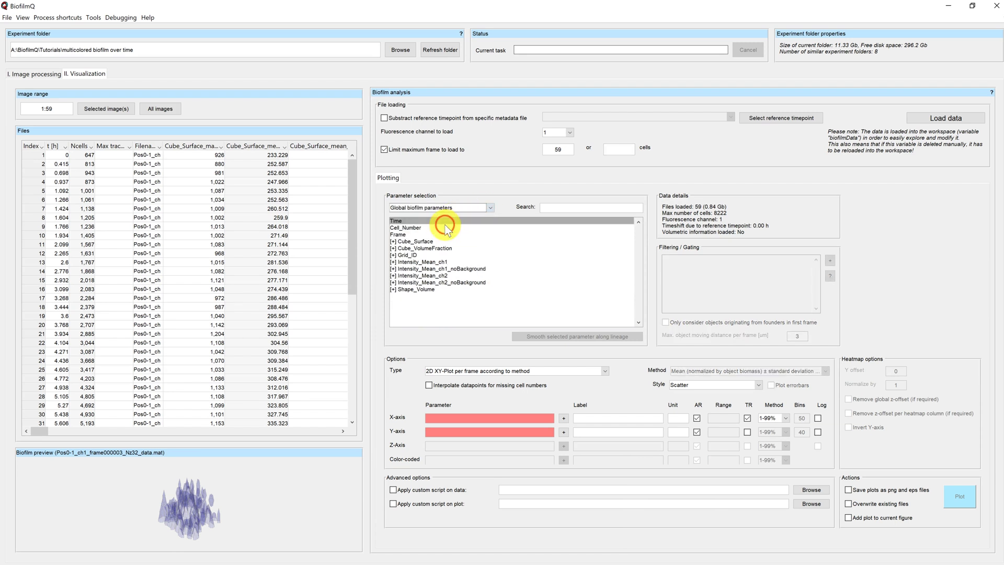
double_click(433, 261)
scroll(445, 249, down, 2)
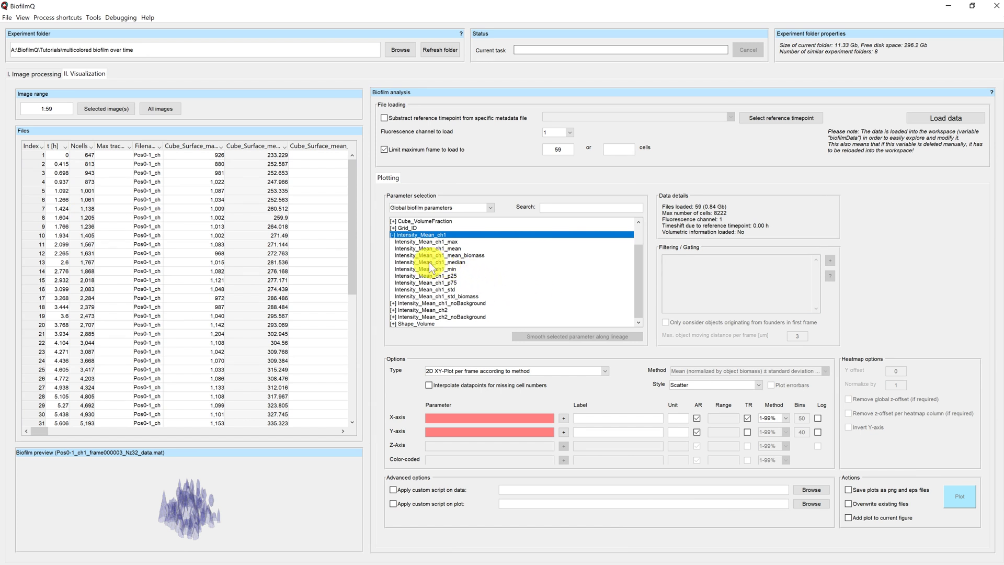
- Examine each Intensity_Mean_ch1 statistic from max, mean and mean_biomass through std_biomass, and collapse the group
click(410, 243)
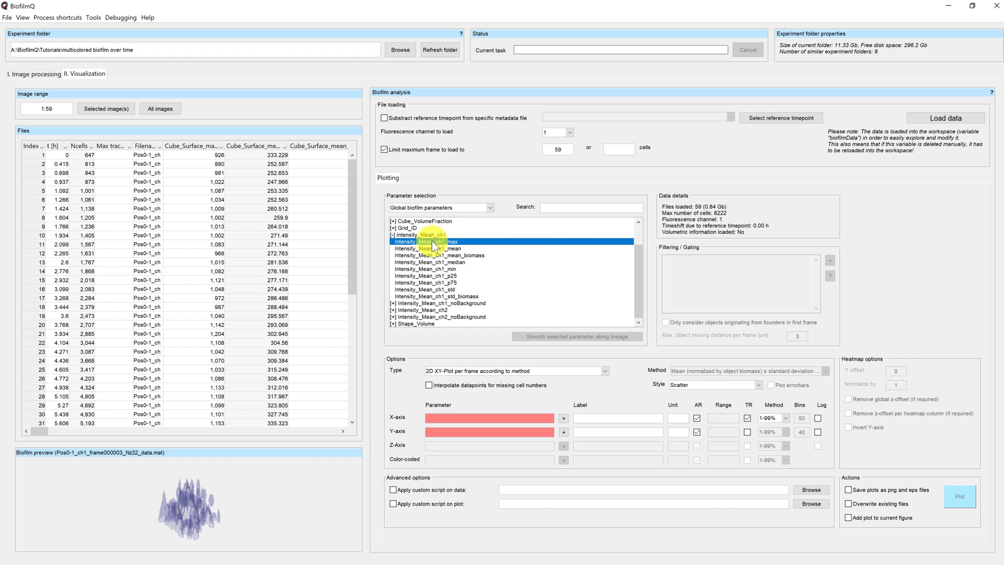
click(411, 249)
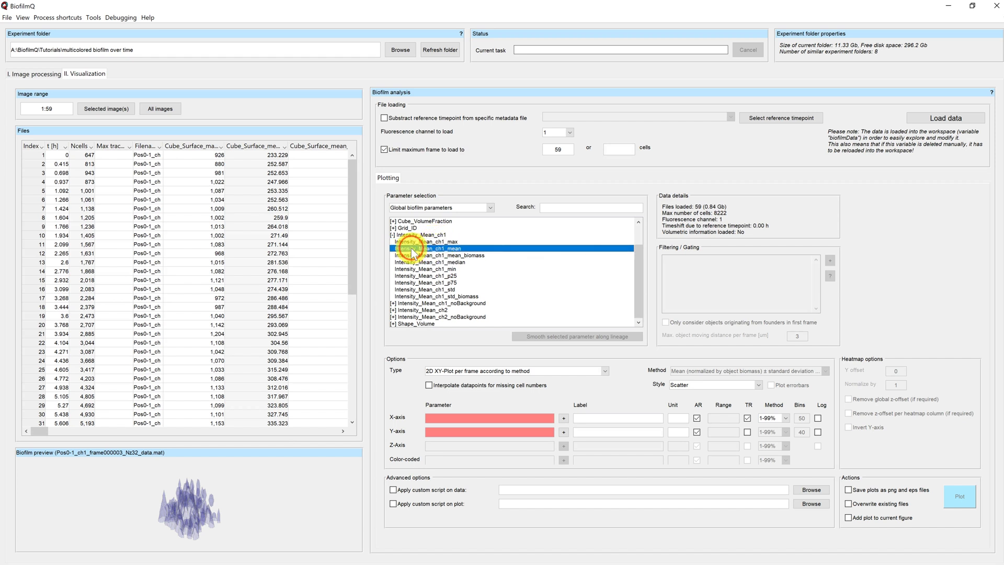
click(410, 255)
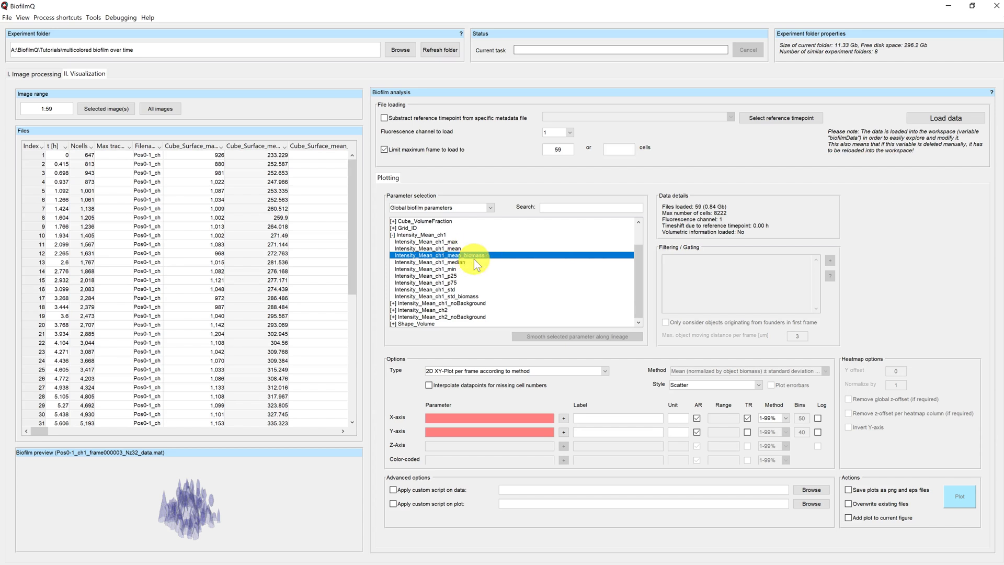
click(412, 262)
click(410, 269)
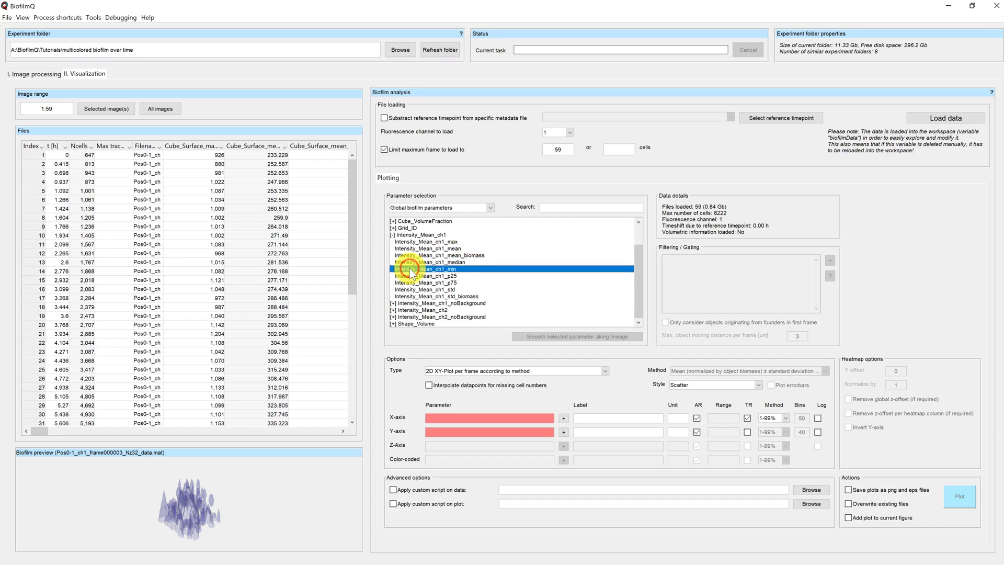
click(410, 275)
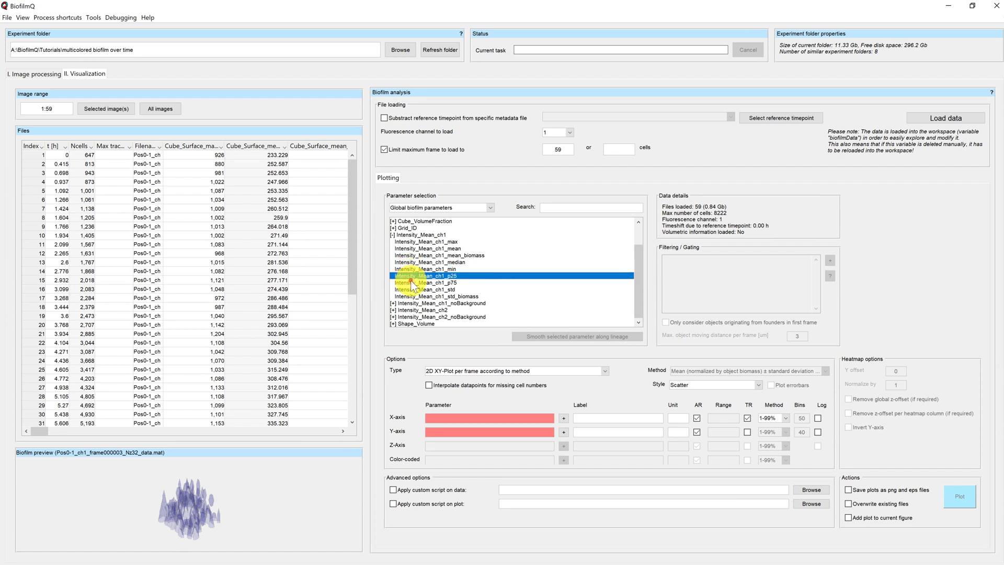
click(411, 282)
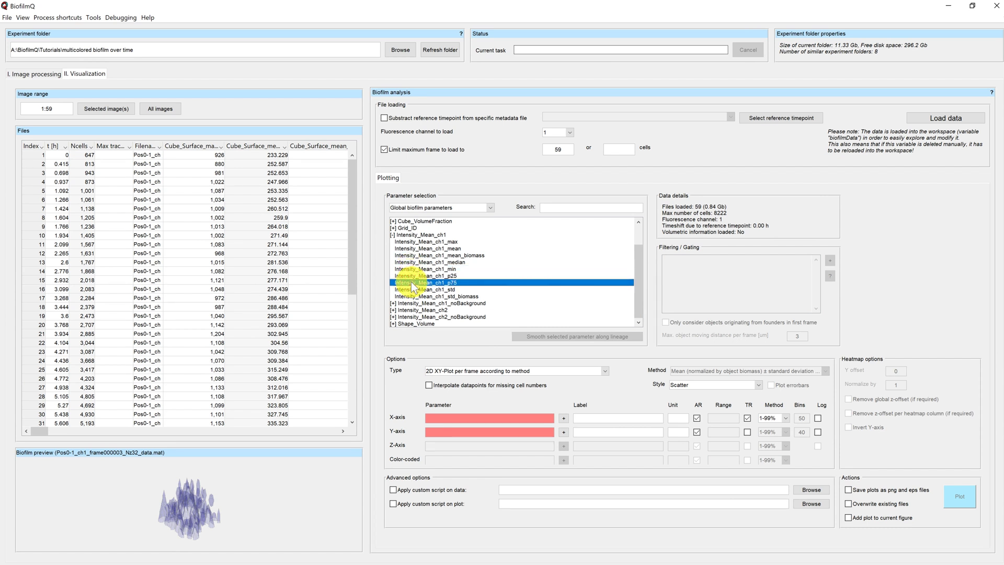
click(410, 289)
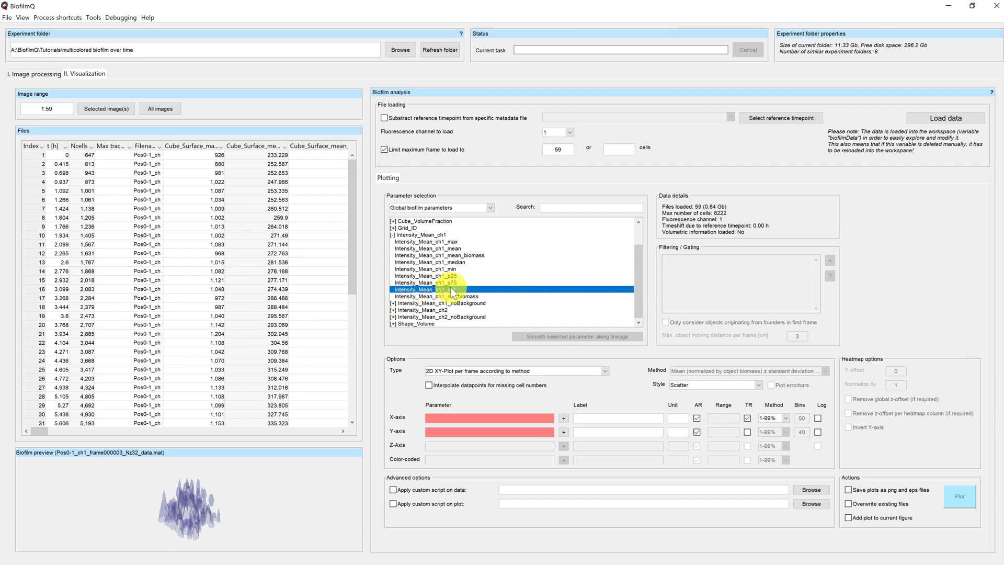
click(424, 296)
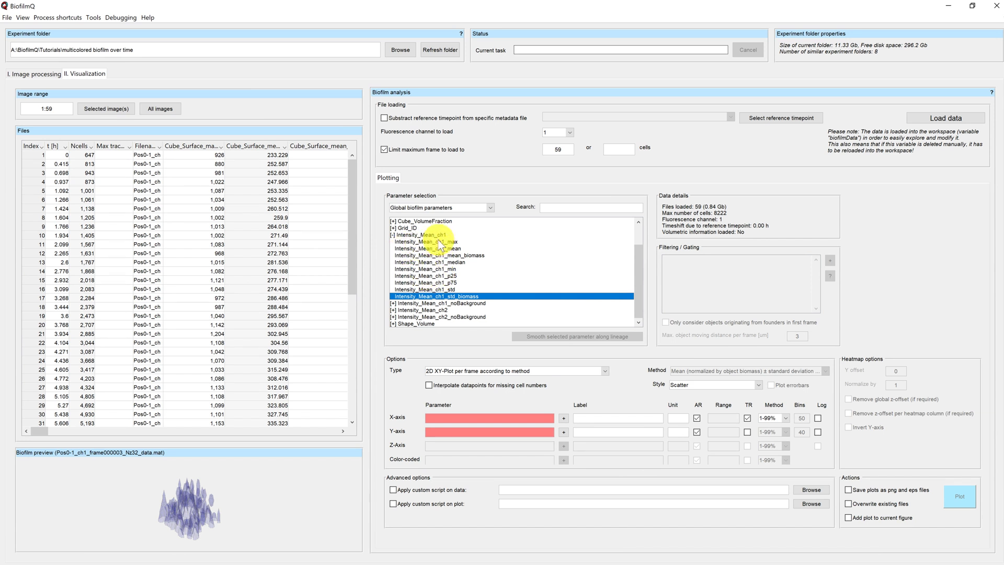
click(393, 235)
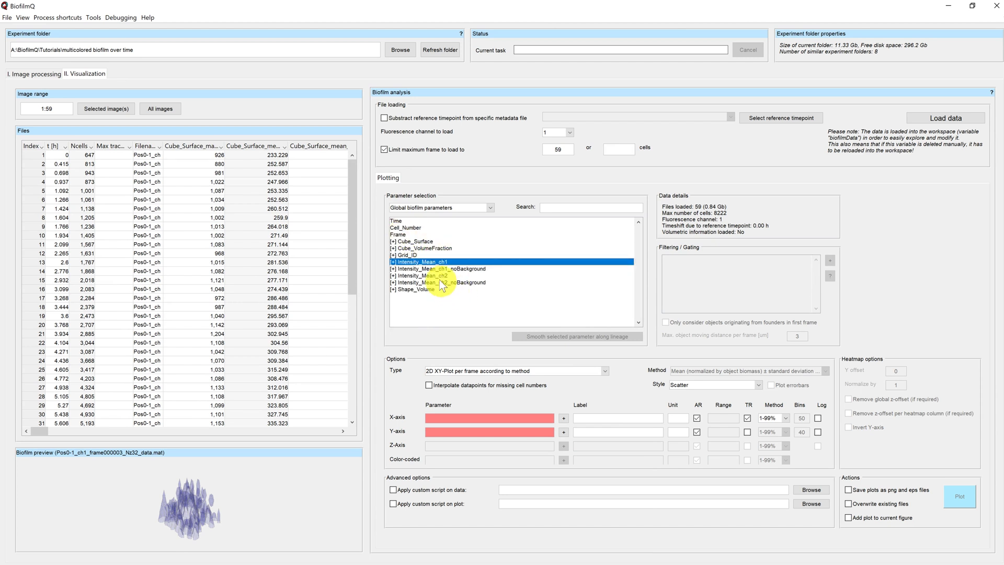
- Assign Time to the X-axis and Cell_Number to the Y-axis, and generate the scatter plot to view it
click(401, 220)
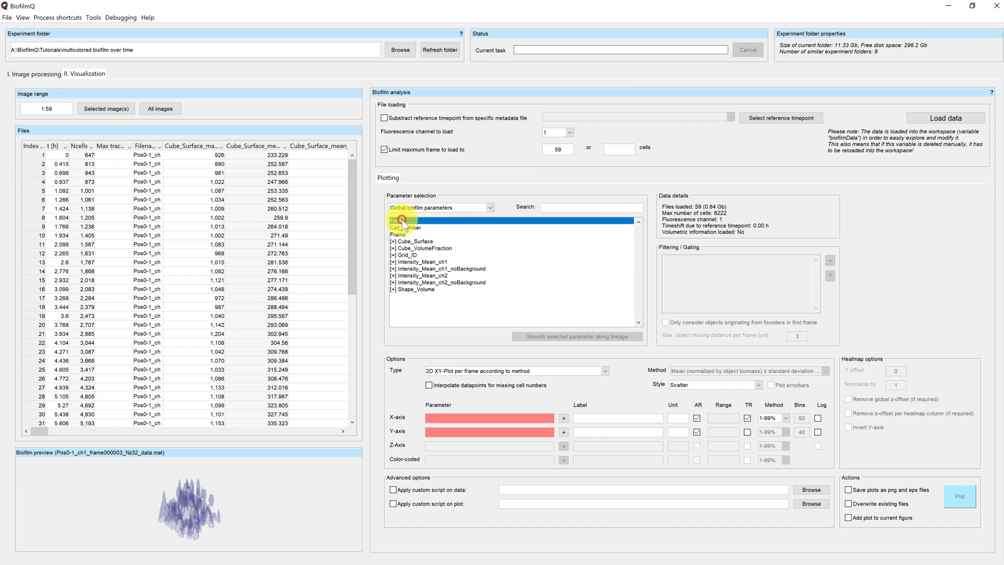
click(563, 419)
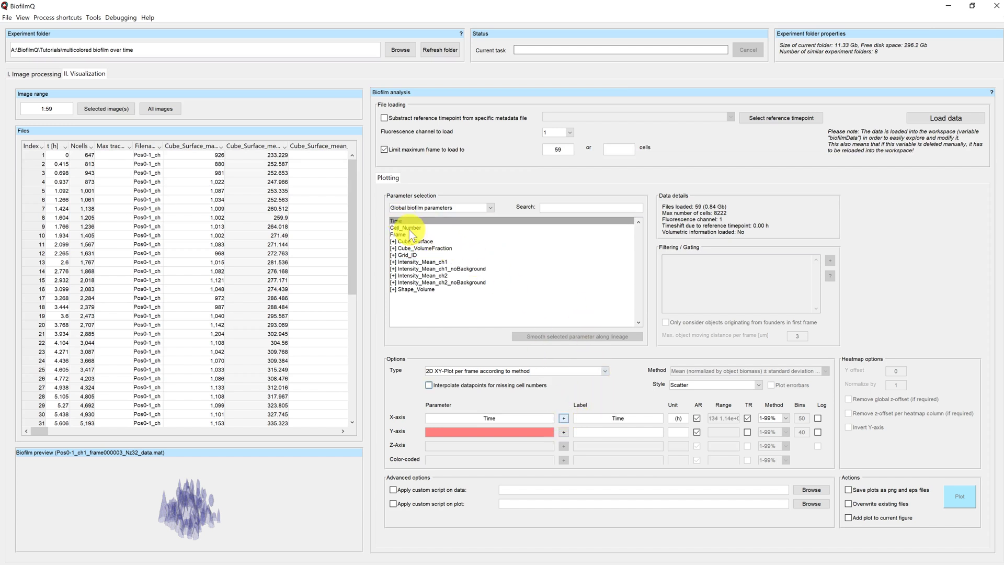
click(405, 228)
click(563, 432)
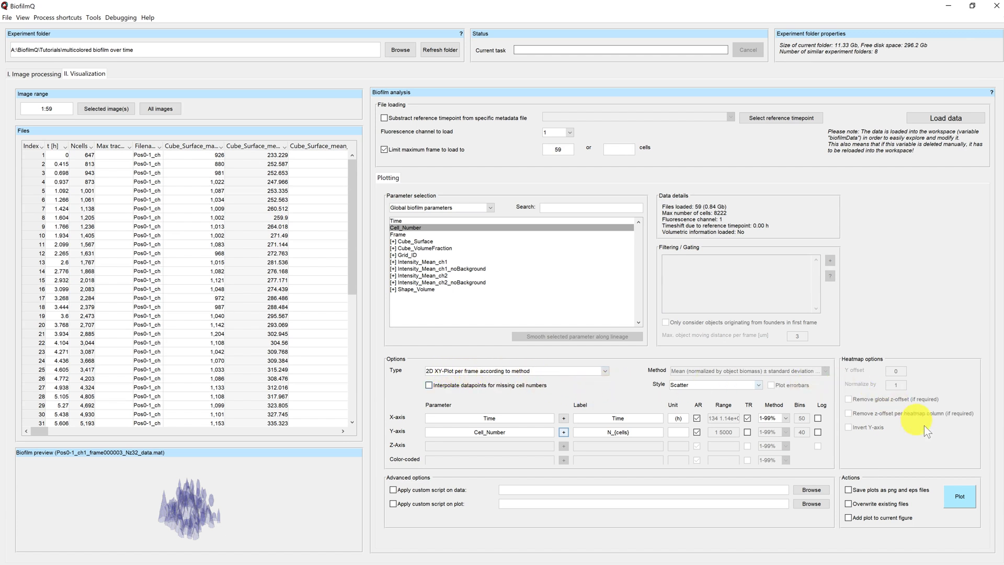
click(965, 493)
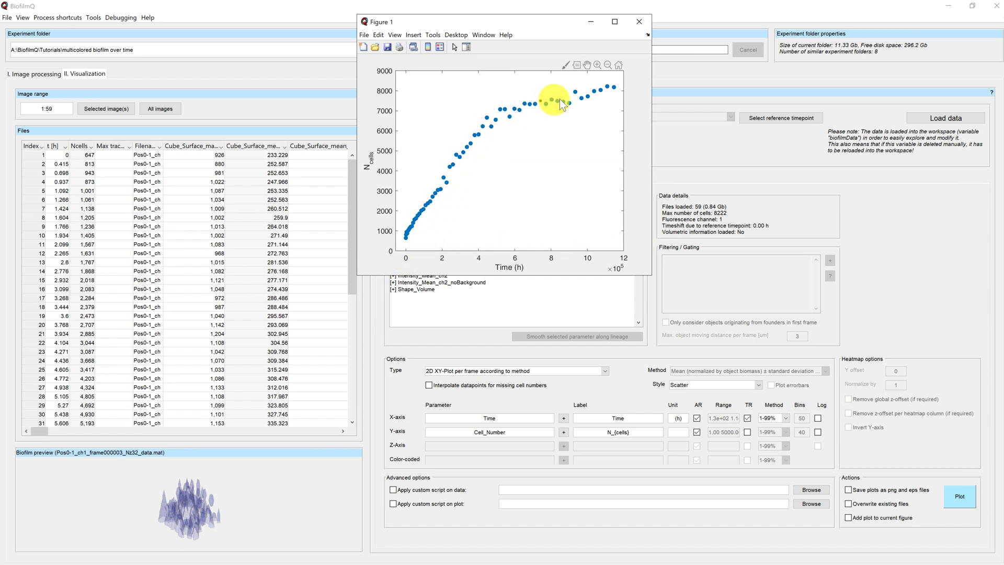
click(638, 23)
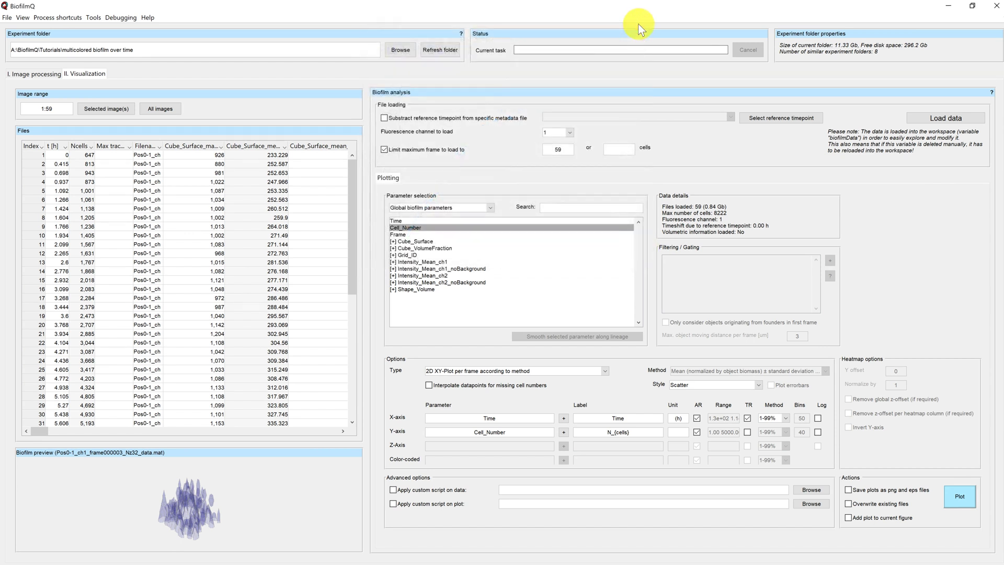
- Change the plot style to Bars and plot Cell_Number against Time again
click(753, 385)
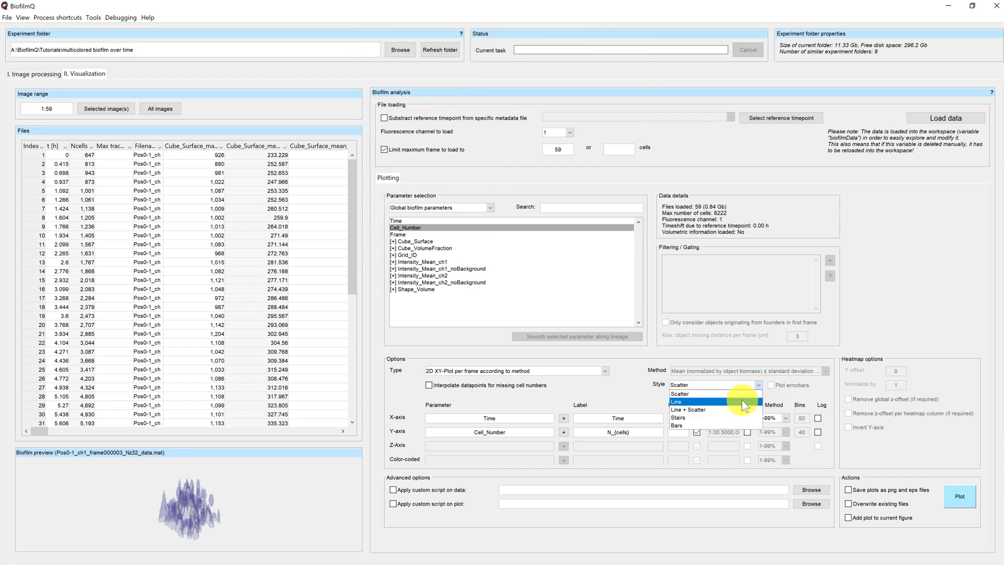
click(726, 425)
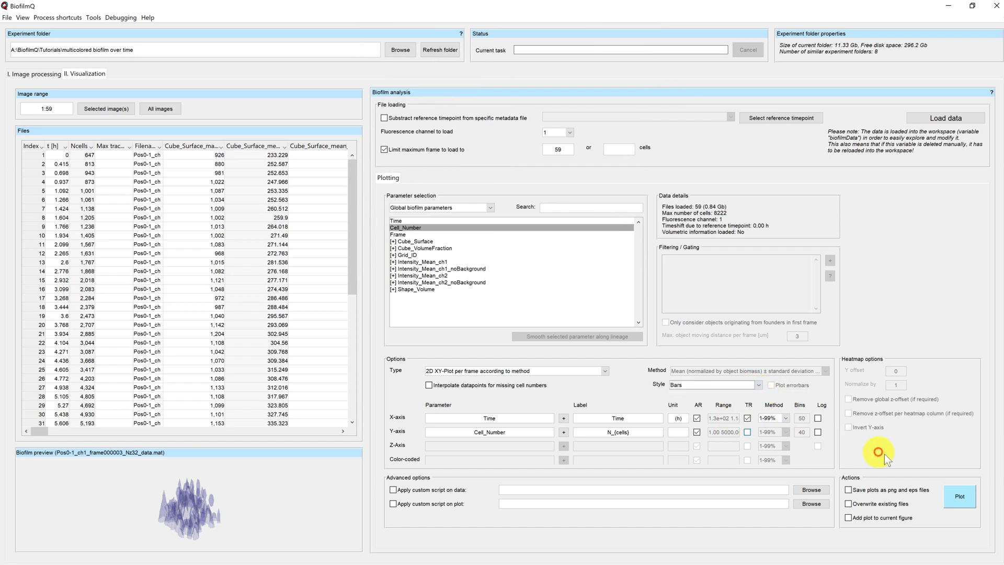
click(959, 496)
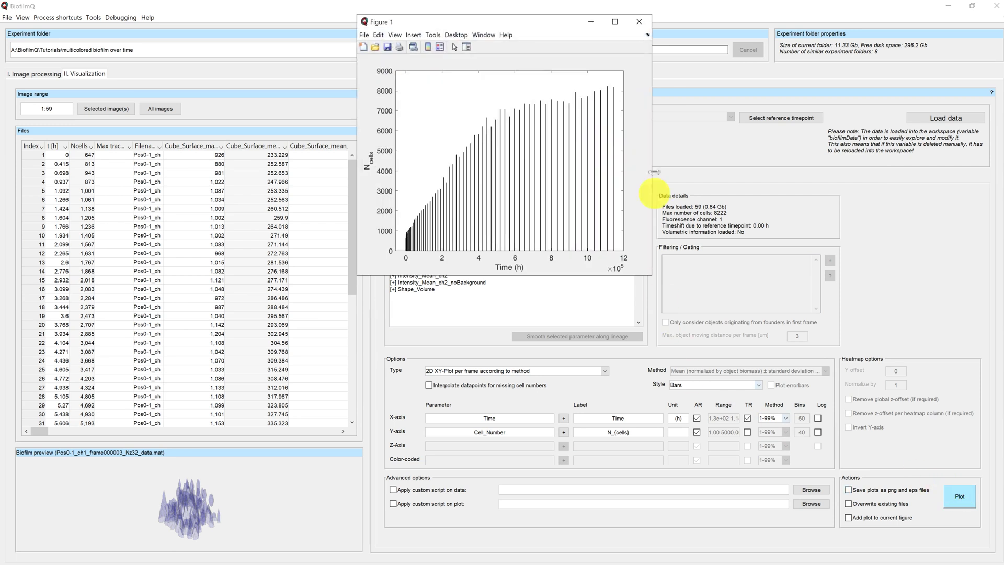
- Expand the Shape_Volume group, assign Shape_Volume_max to the Y-axis, and plot it against Time in the Bars style
click(637, 23)
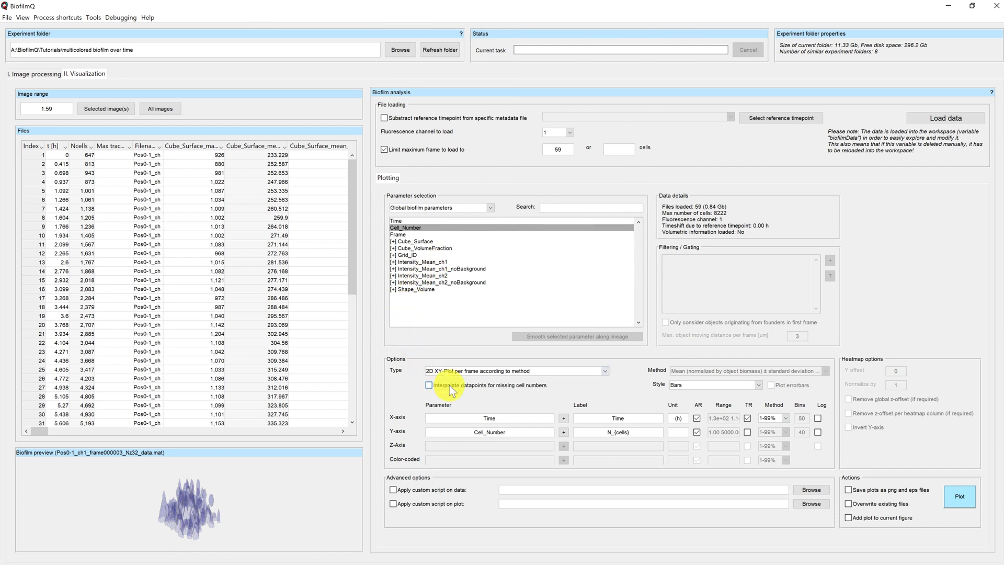
click(423, 290)
scroll(422, 289, down, 2)
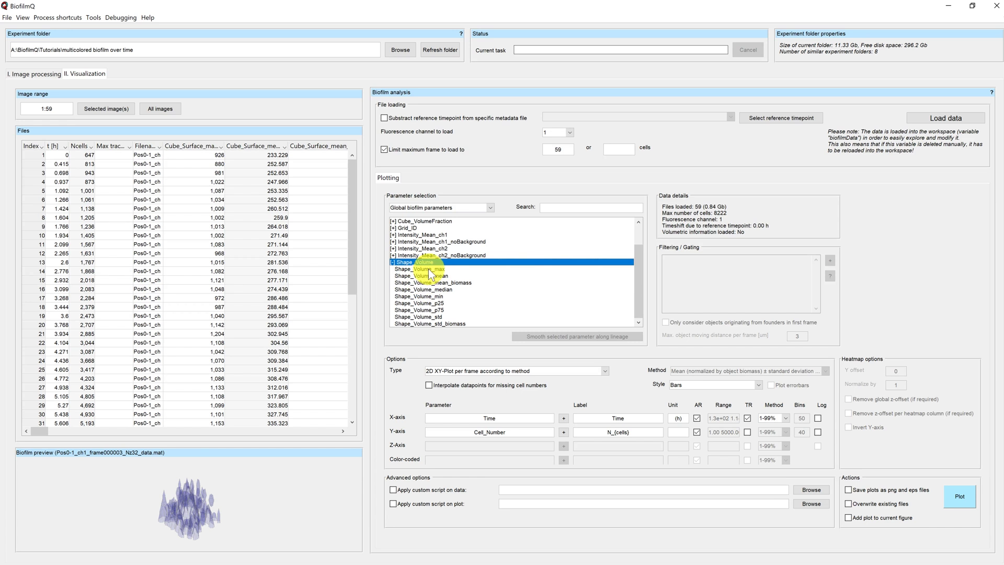
click(430, 269)
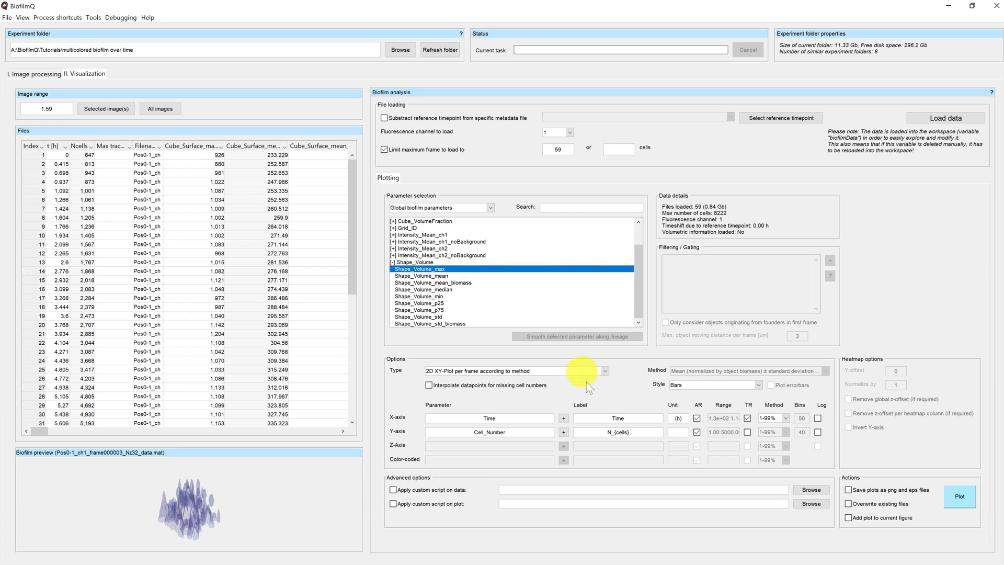
click(563, 432)
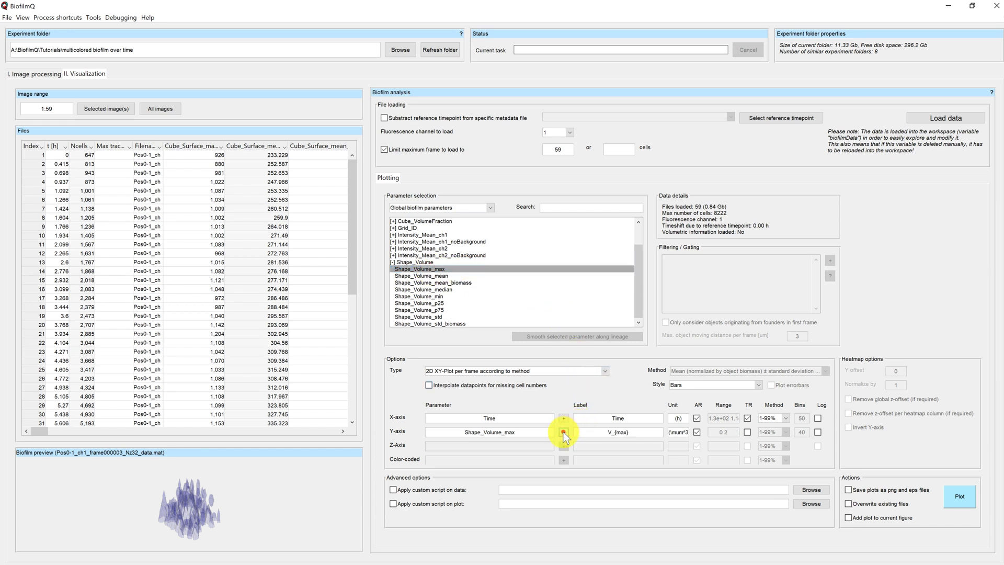
click(963, 497)
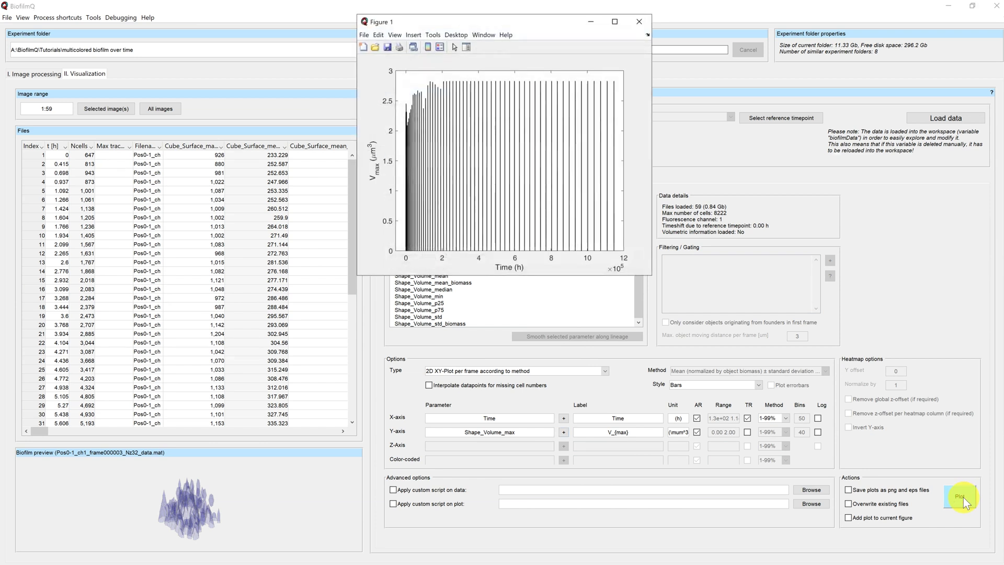
click(636, 22)
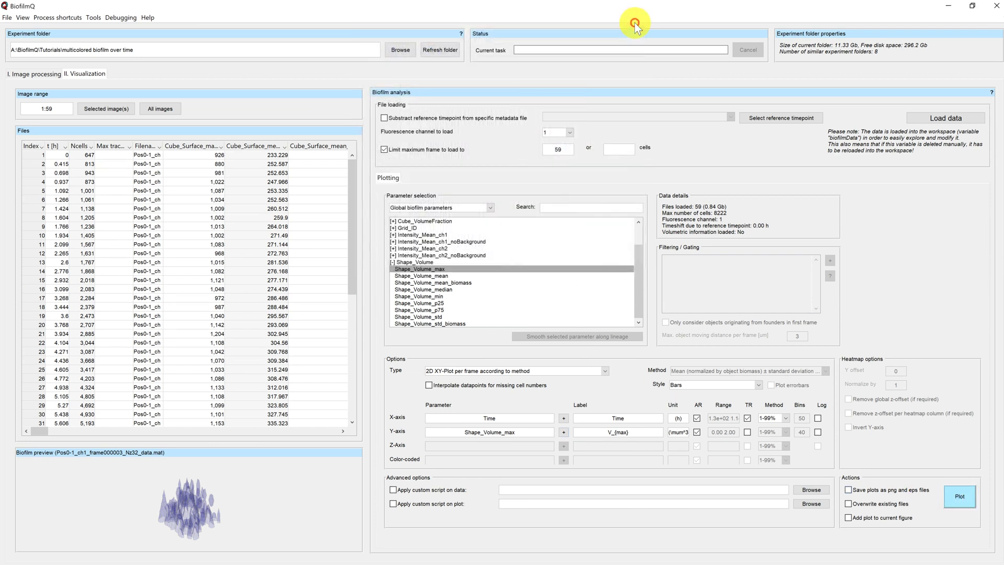
- Change the plot style to Scatter, plot Shape_Volume_max against Time, and inspect the data points in the figure
click(732, 384)
click(723, 393)
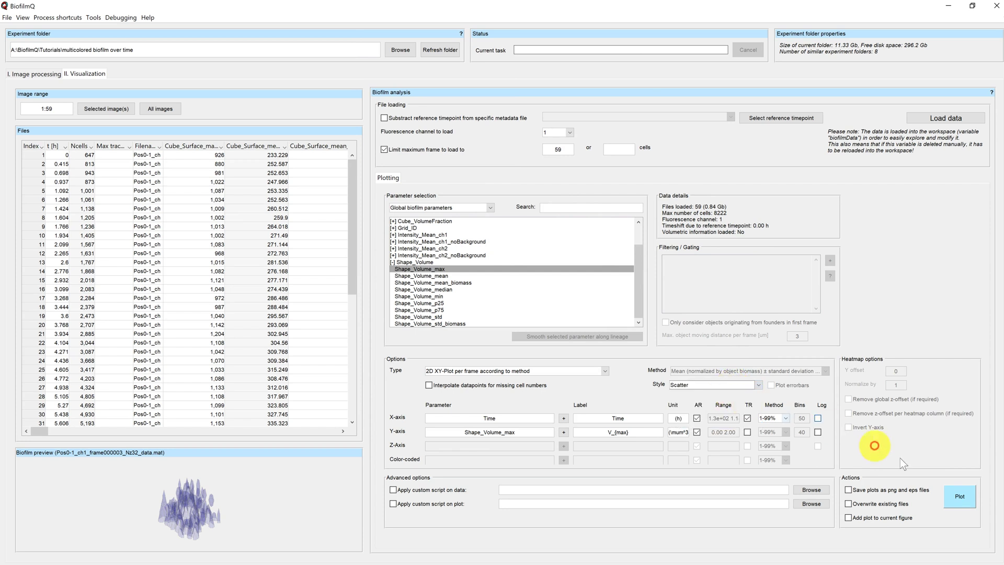
click(957, 497)
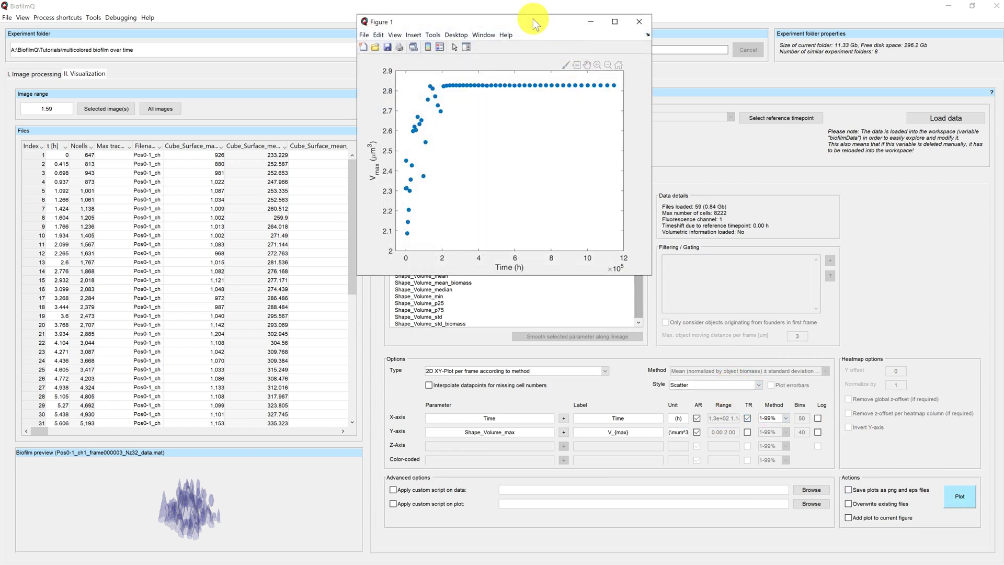
drag(533, 19, 654, 27)
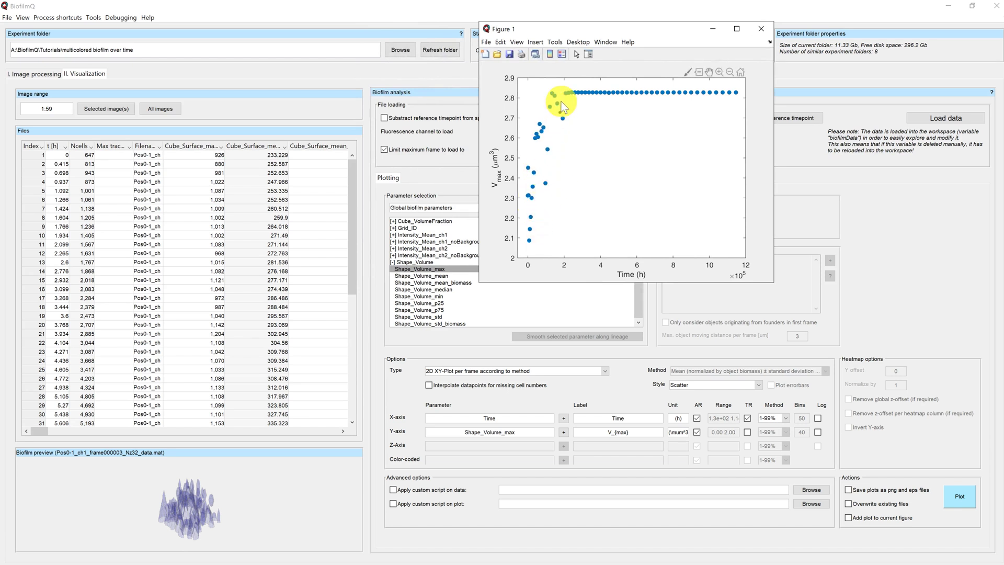
mouse_move(561, 102)
mouse_move(706, 93)
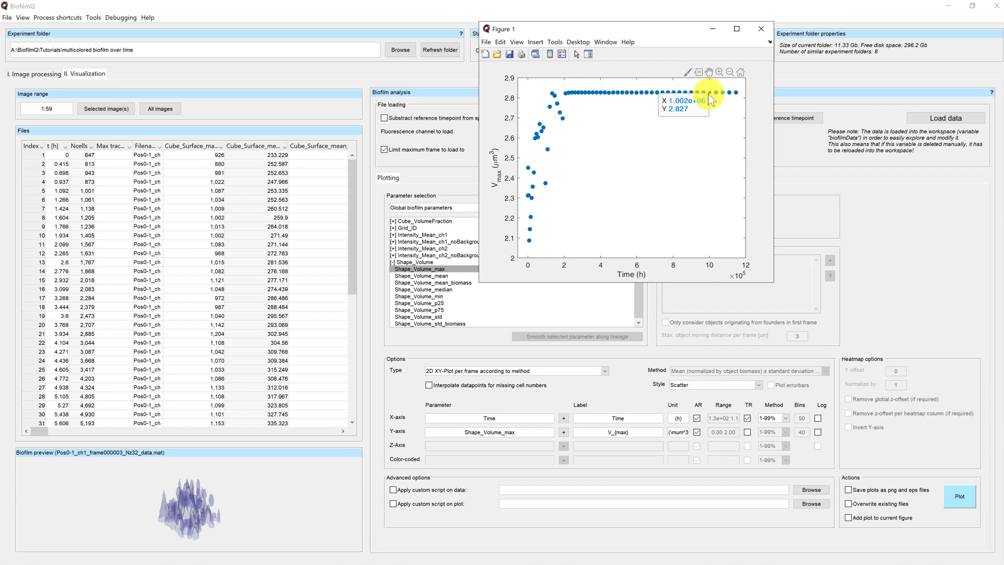
click(757, 30)
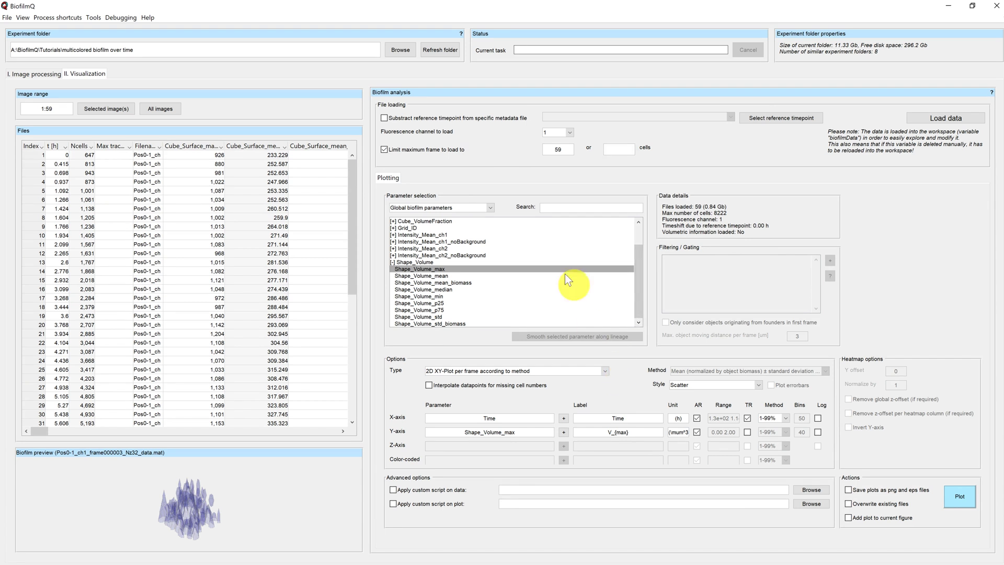
- Switch the parameter list to single object parameters and assign Distance_FromSubstrate to the Y-axis
click(494, 211)
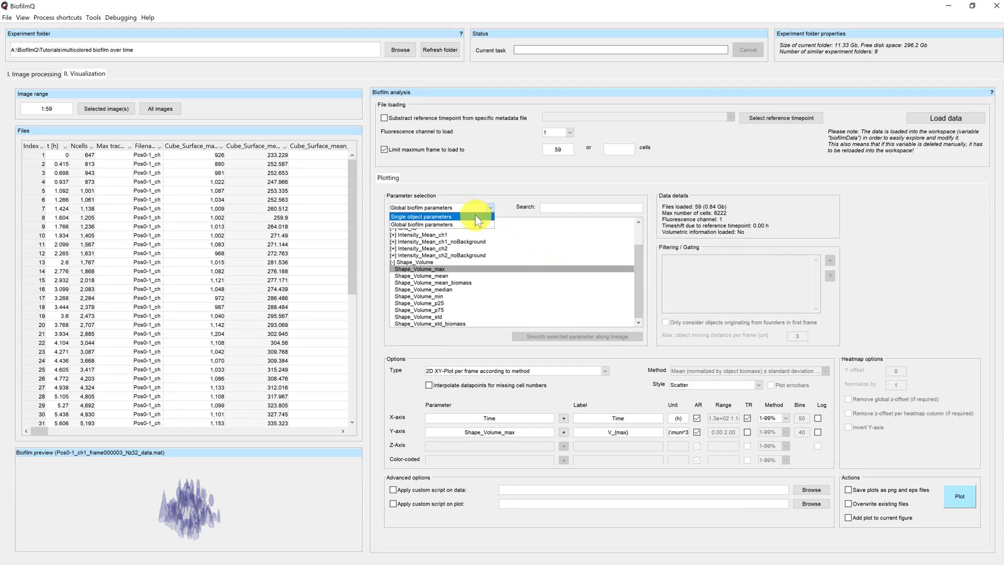
click(476, 216)
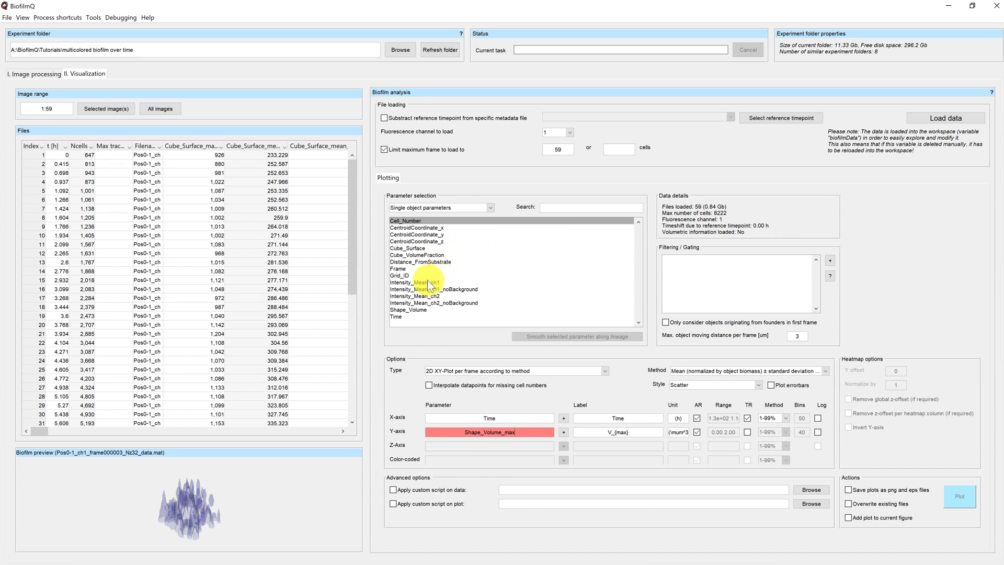
click(430, 261)
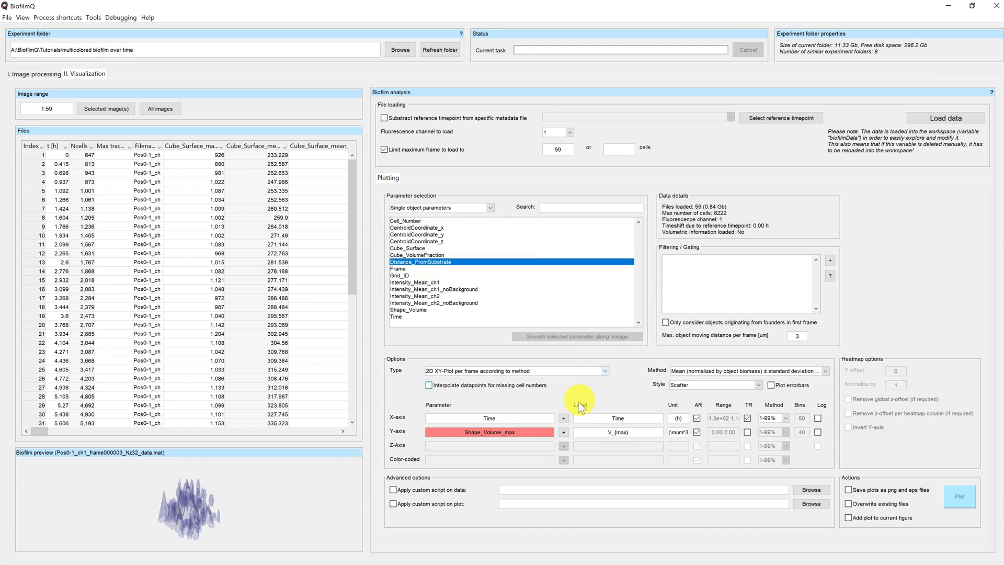
click(562, 432)
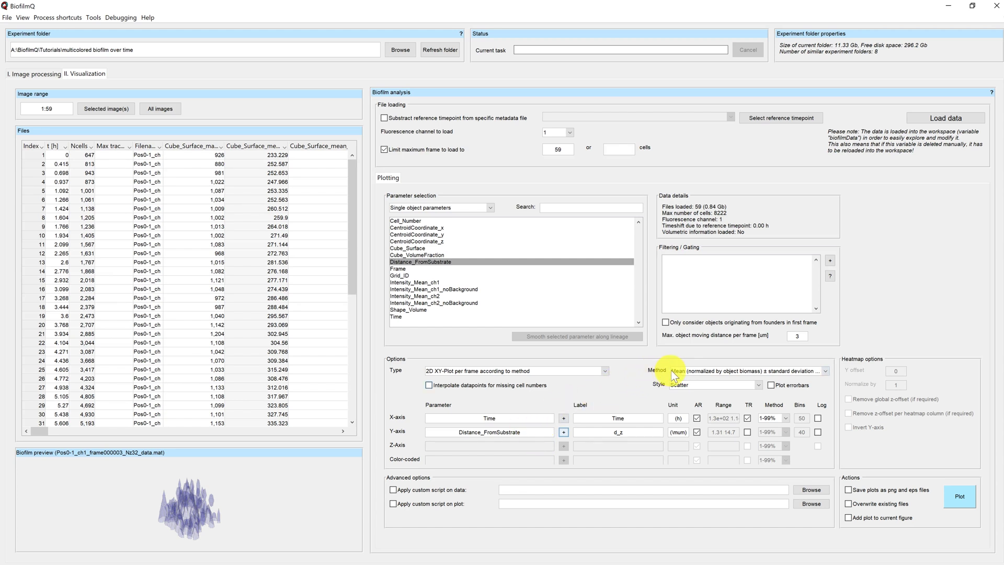
- Set the averaging method to Mean ± standard deviation, enable error bars, and plot Distance_FromSubstrate against Time to inspect it
click(772, 385)
click(825, 371)
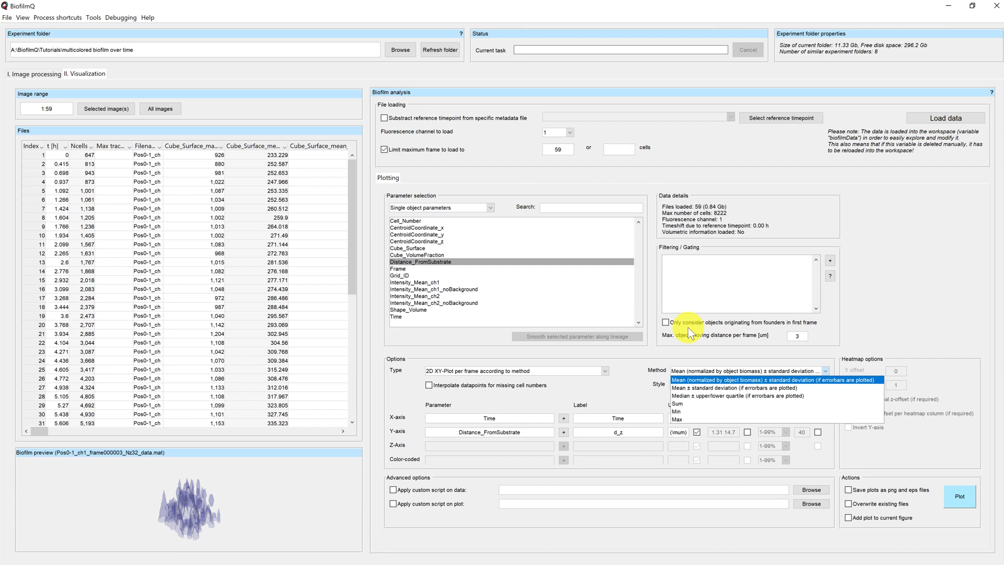
click(734, 387)
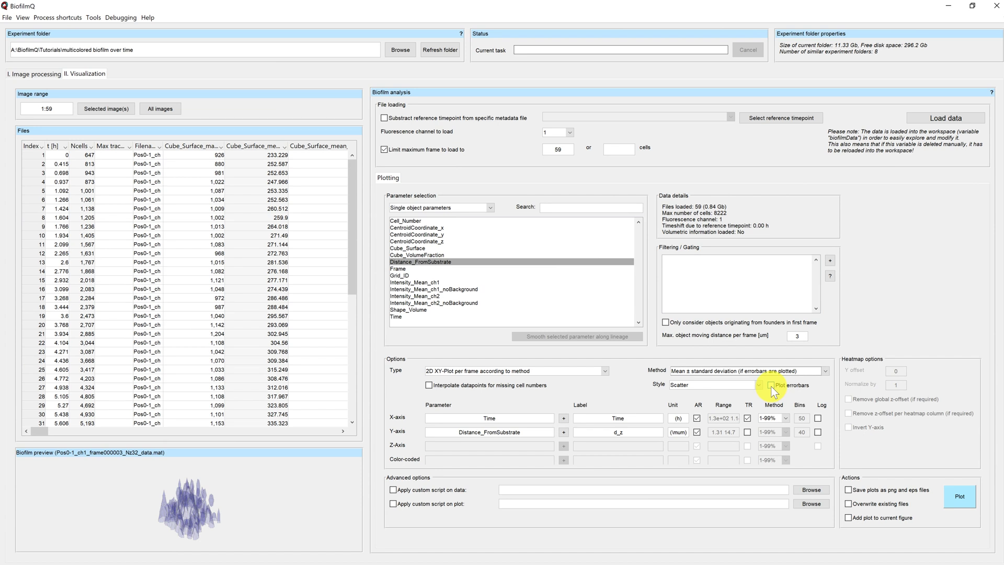
click(771, 386)
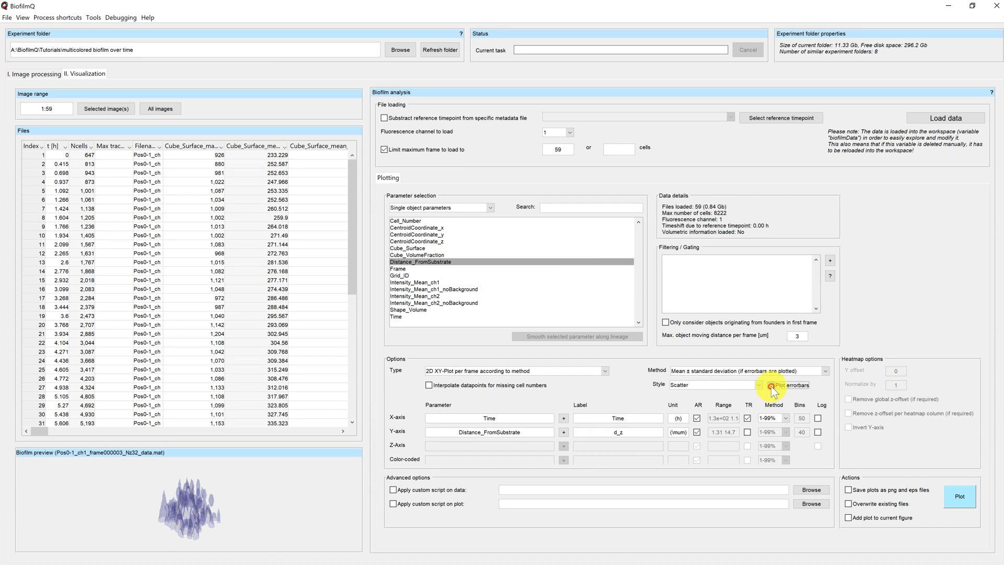
click(965, 497)
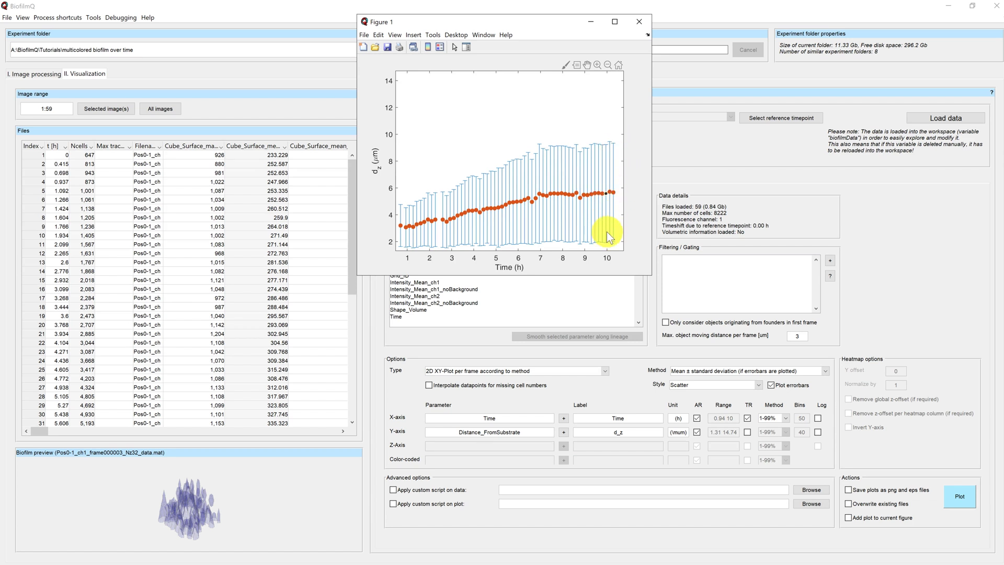
mouse_move(607, 231)
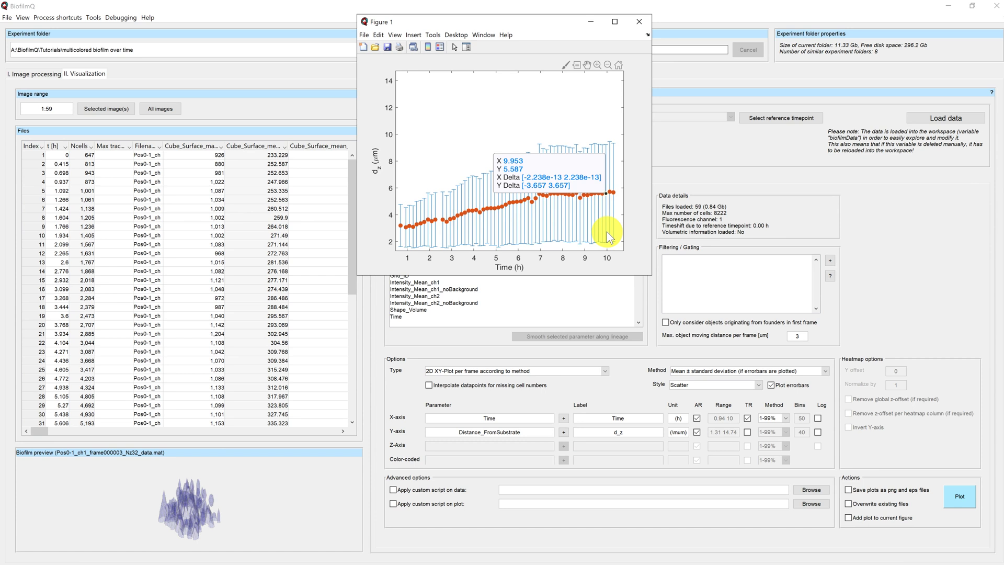
click(638, 22)
- Assign Intensity_Mean_ch1 to the Y-axis and plot it against Time with error bars
click(771, 385)
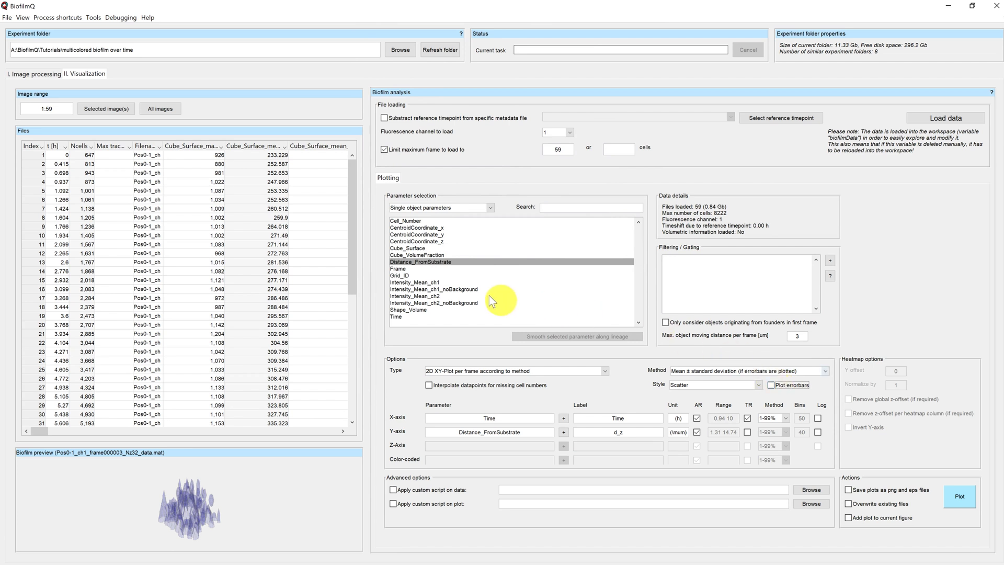
click(427, 283)
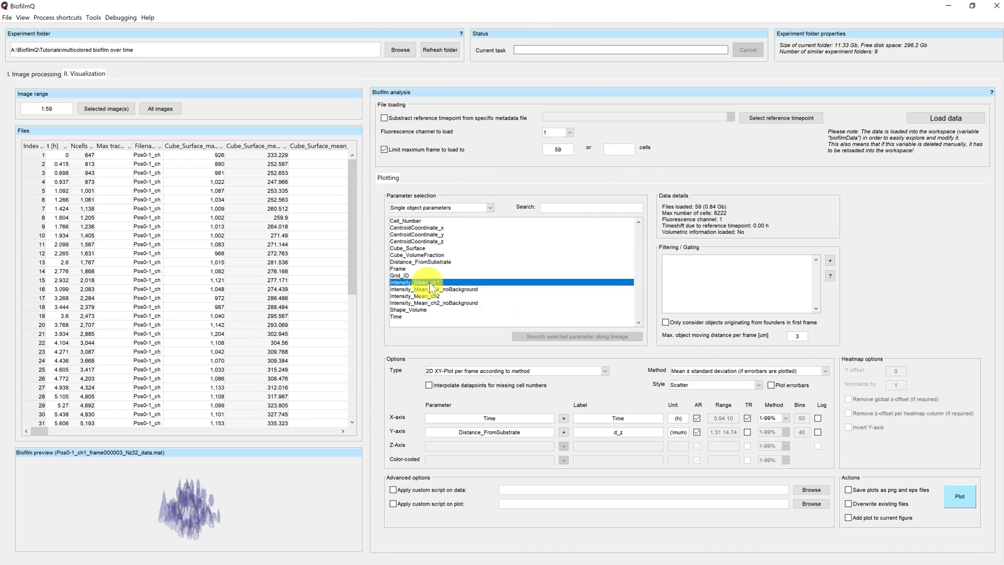
click(564, 432)
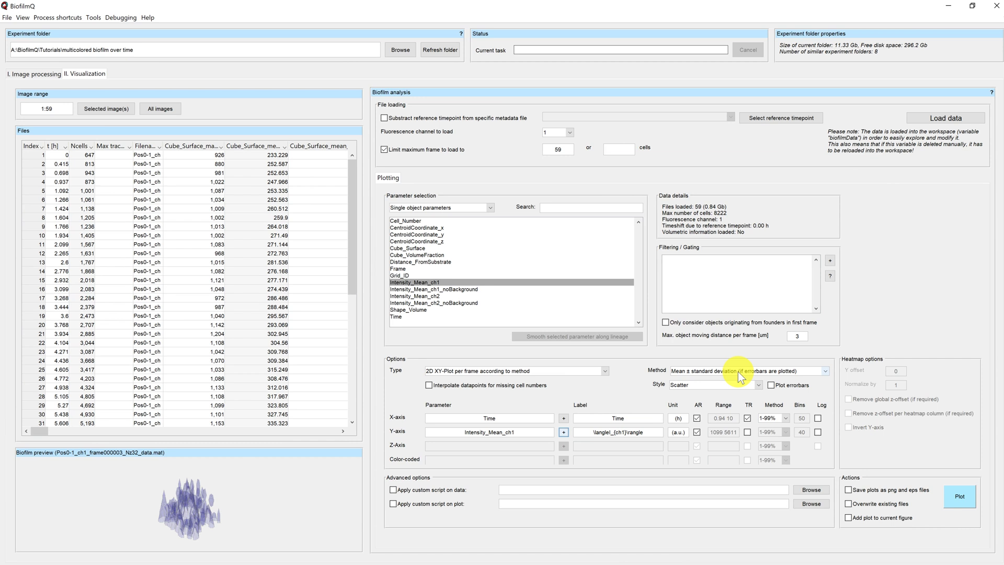
click(956, 501)
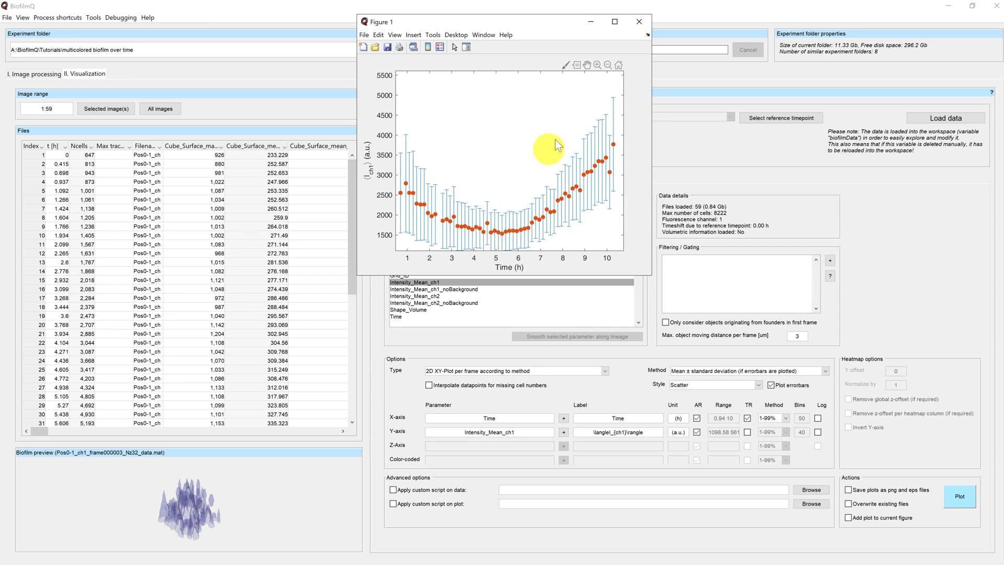
click(634, 26)
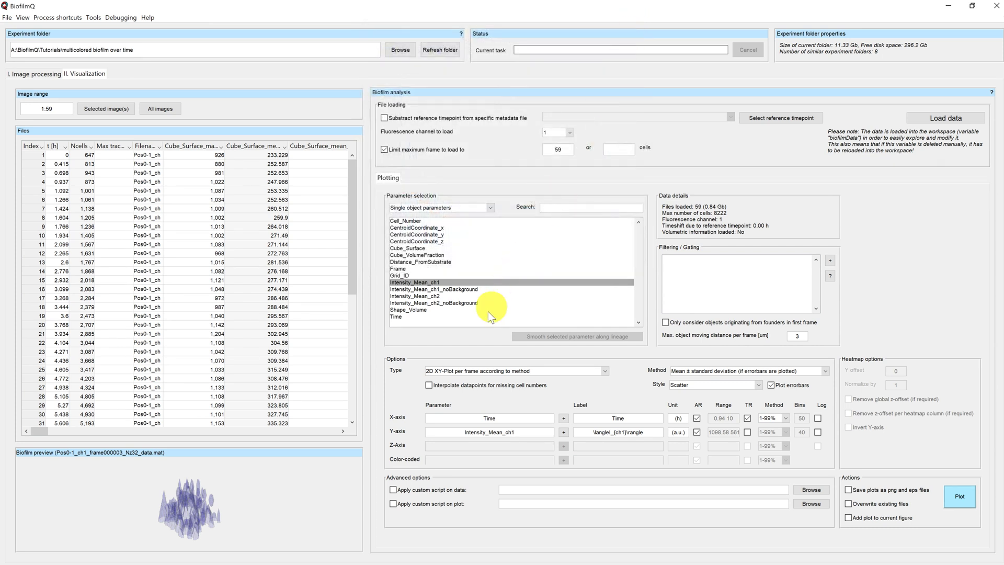